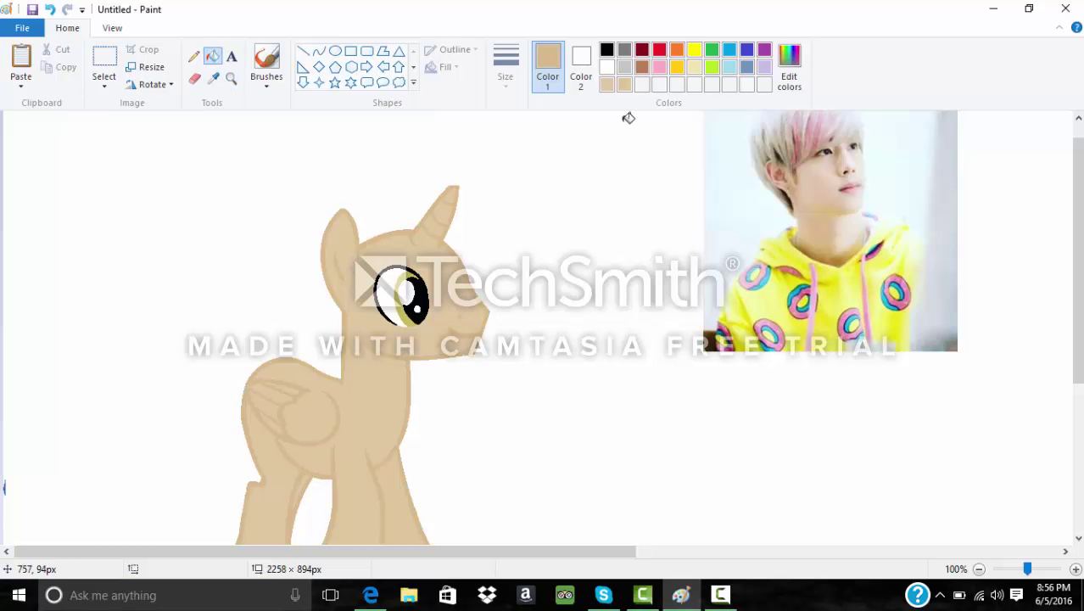
- Recolor the pony's iris with two very dark brown shades mixed from the brown swatch, the first with luminosity 33
left_click(642, 68)
left_click(788, 68)
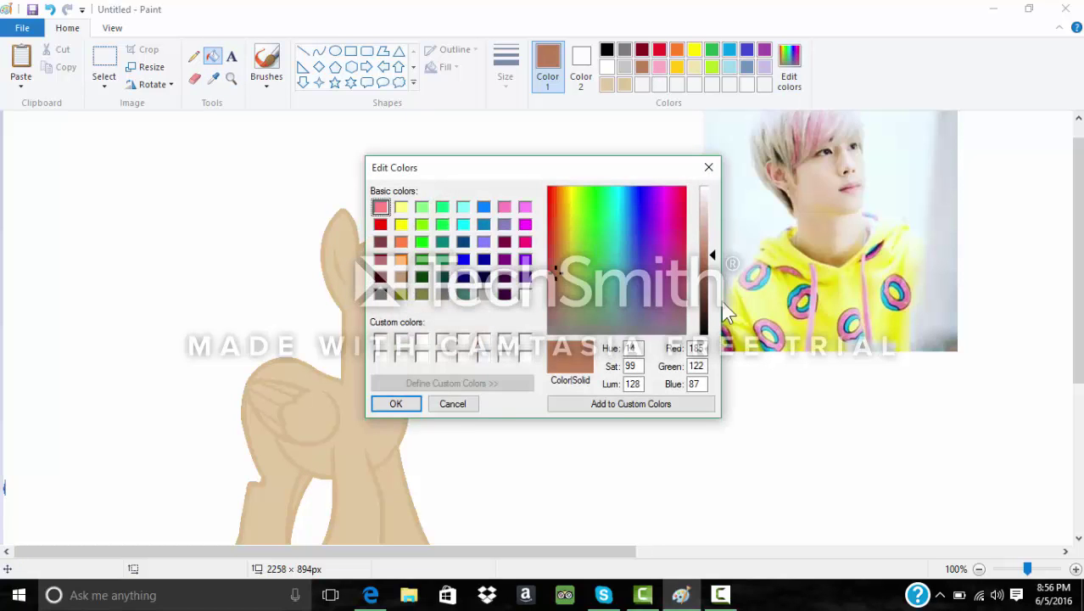
left_click(708, 314)
left_click(396, 403)
left_click(789, 68)
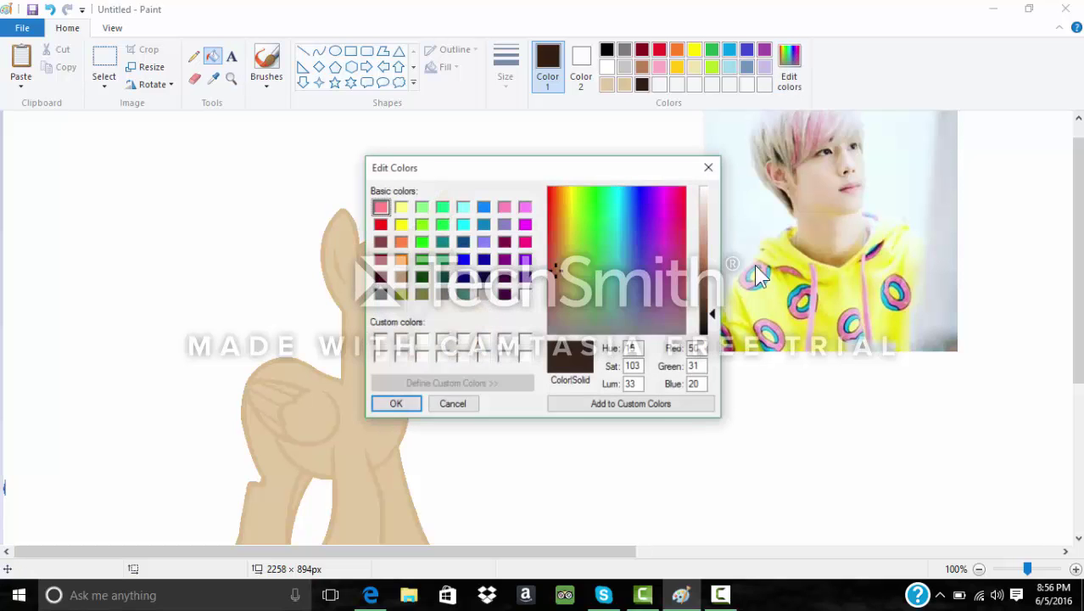
left_click(707, 325)
left_click(395, 404)
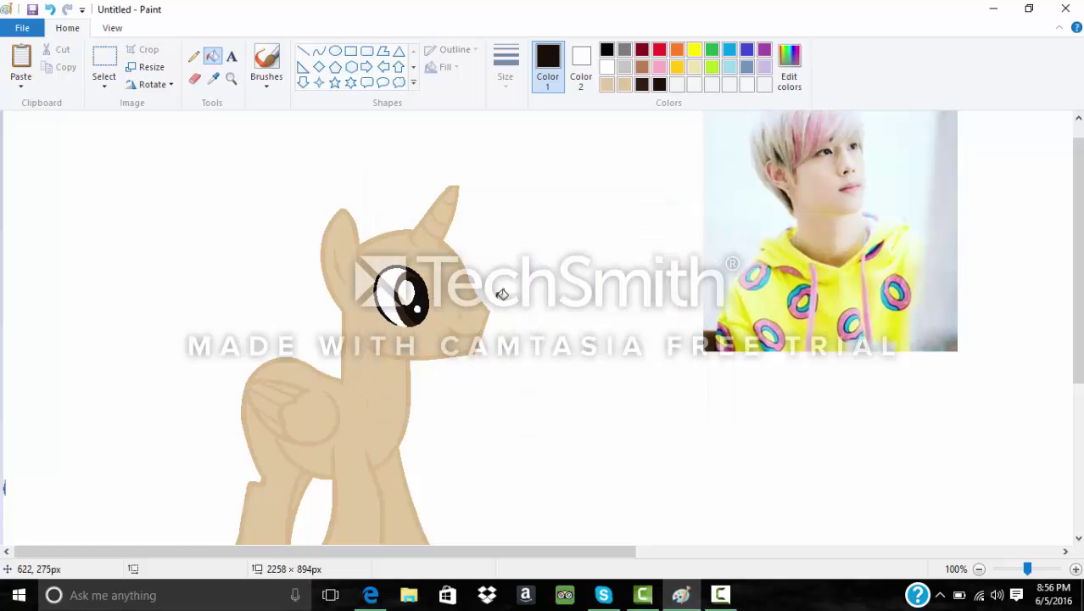
- Sample the light hair color from the photo, darken it to grey, and draw a curved hair outline from the ear over the head to the snout
left_click(213, 78)
left_click(760, 136)
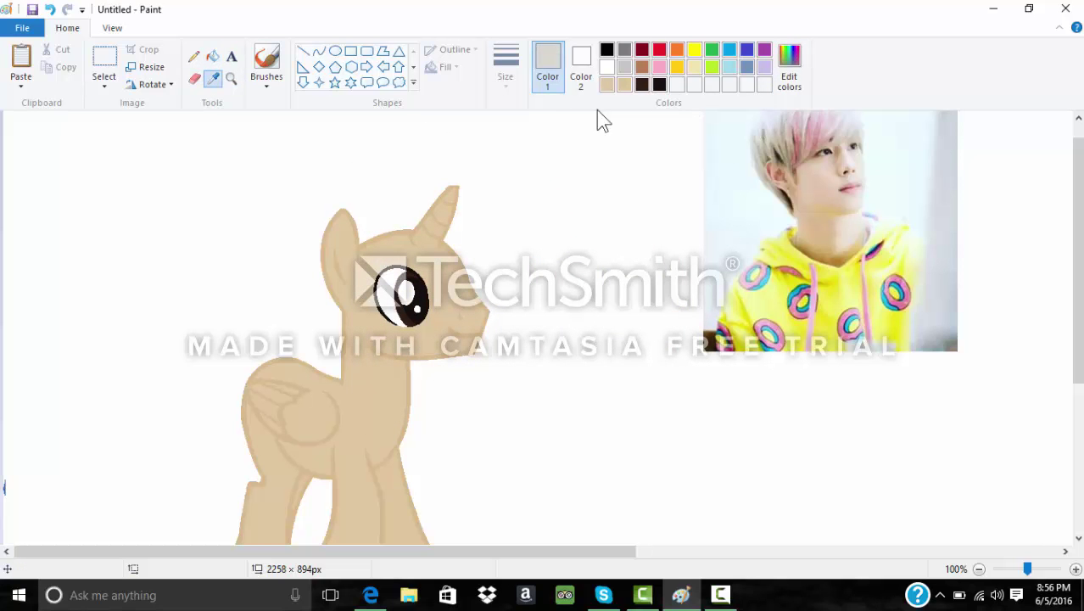
left_click(318, 51)
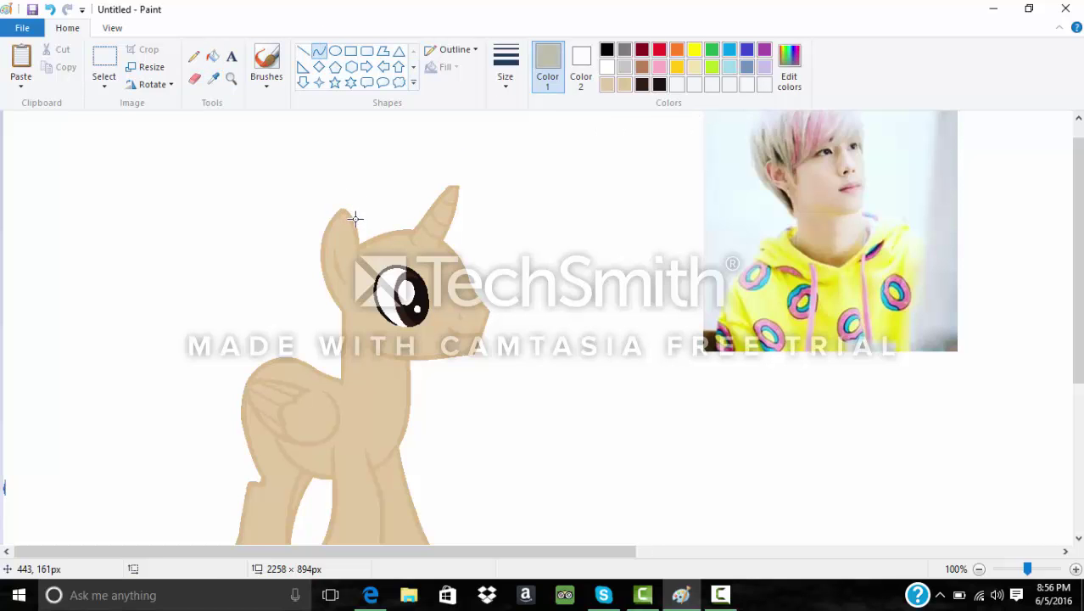
left_click_drag(355, 218, 482, 292)
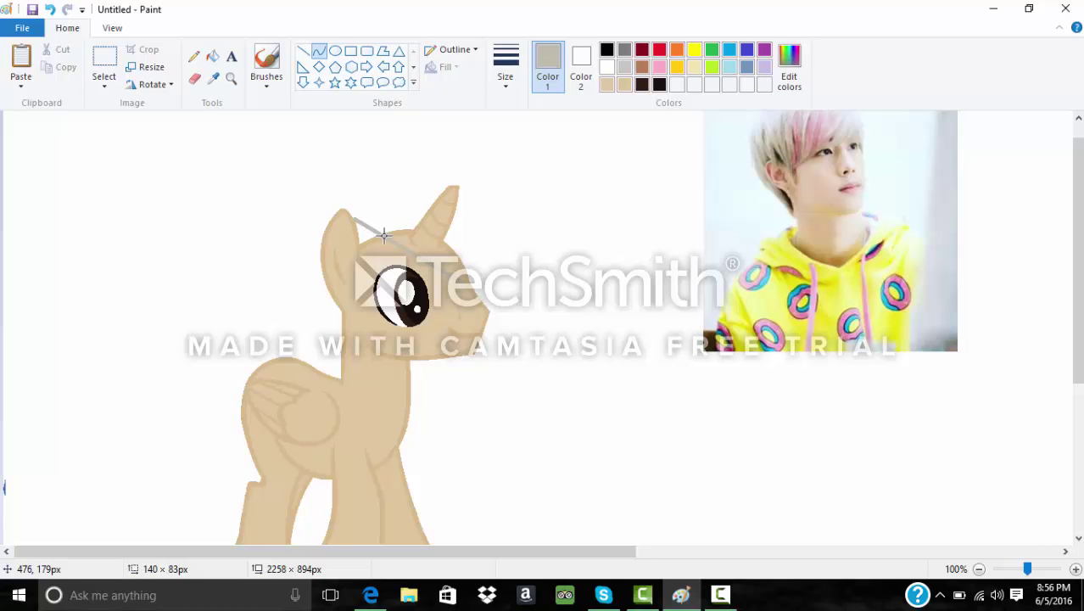
left_click_drag(384, 235, 532, 251)
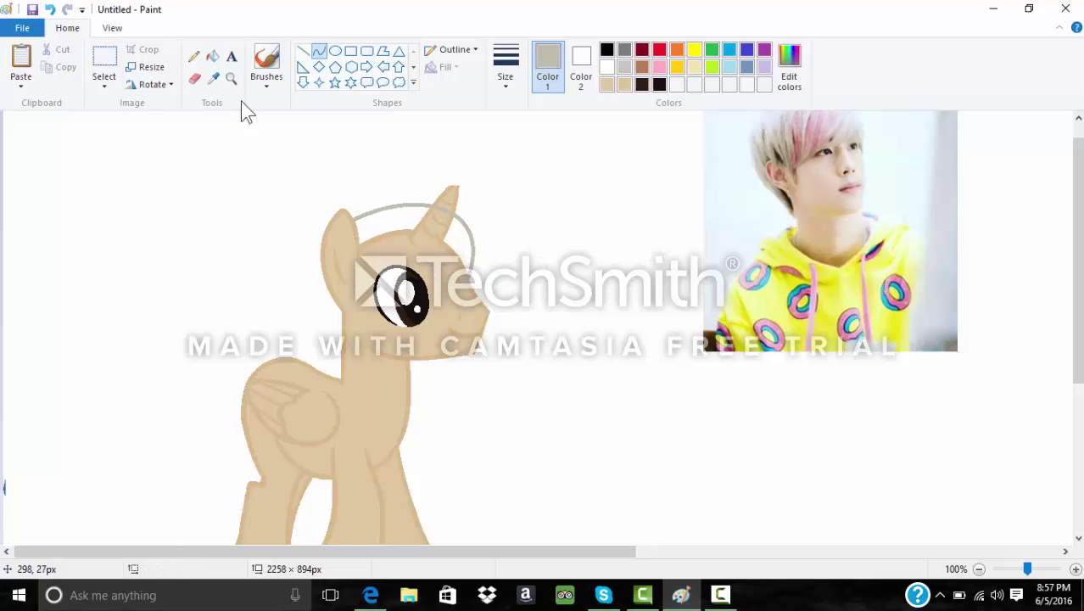
- Draw small curled grey strands at the front end of the hair outline, over the bridge of the snout
left_click(231, 79)
left_click(403, 246)
left_click(626, 374)
left_click(320, 53)
left_click_drag(460, 308, 414, 305)
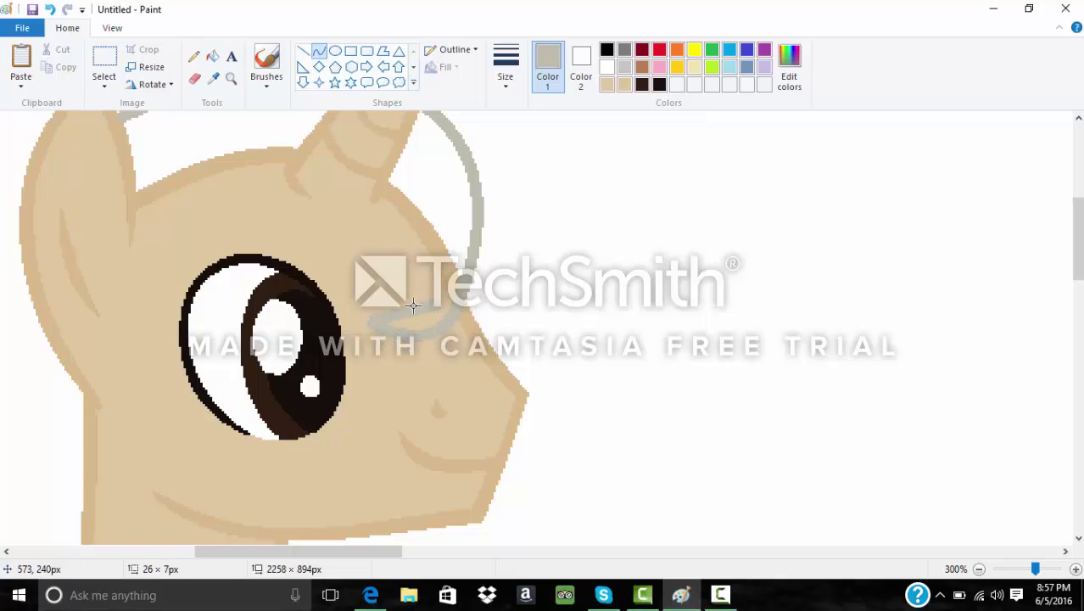
- Draw the first jagged fringe strands in grey curves from the ear's inner edge toward the eye
mouse_move(132, 236)
left_mouse_down()
mouse_move(124, 337)
mouse_move(95, 360)
left_mouse_up()
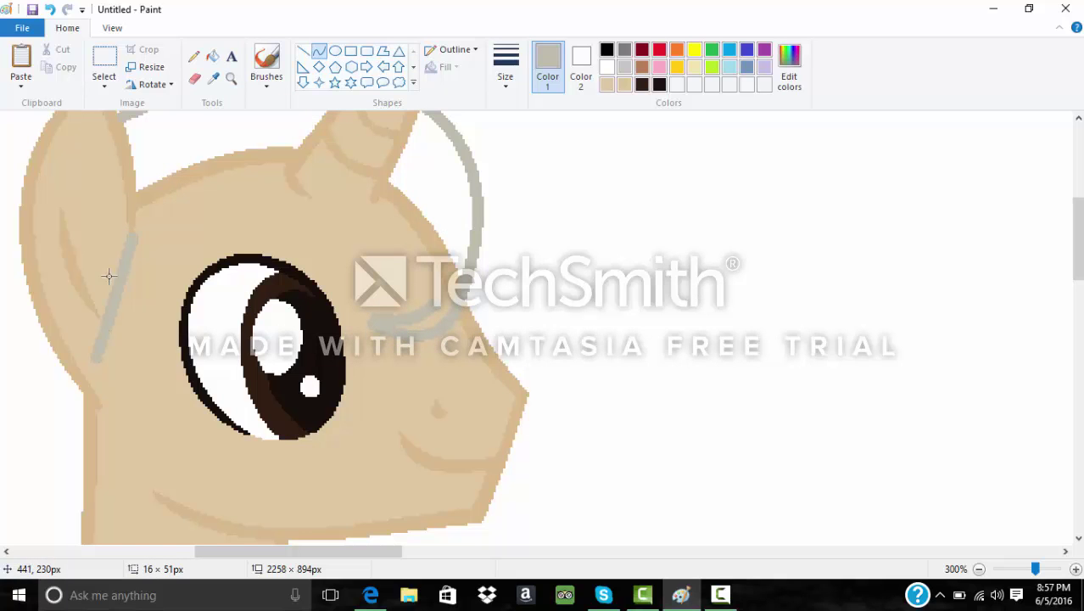
left_click_drag(108, 276, 91, 273)
left_click_drag(127, 312, 149, 317)
left_click_drag(99, 359, 176, 270)
left_click_drag(134, 326, 142, 333)
mouse_move(161, 301)
left_mouse_down()
mouse_move(153, 291)
mouse_move(160, 329)
left_mouse_up()
- Continue the jagged grey fringe across the top of the eye until it meets the front curl
left_click(70, 375)
mouse_move(170, 301)
left_mouse_down()
mouse_move(235, 295)
mouse_move(210, 318)
mouse_move(260, 270)
mouse_move(250, 348)
mouse_move(268, 309)
left_mouse_up()
left_click(177, 305)
left_click(267, 310)
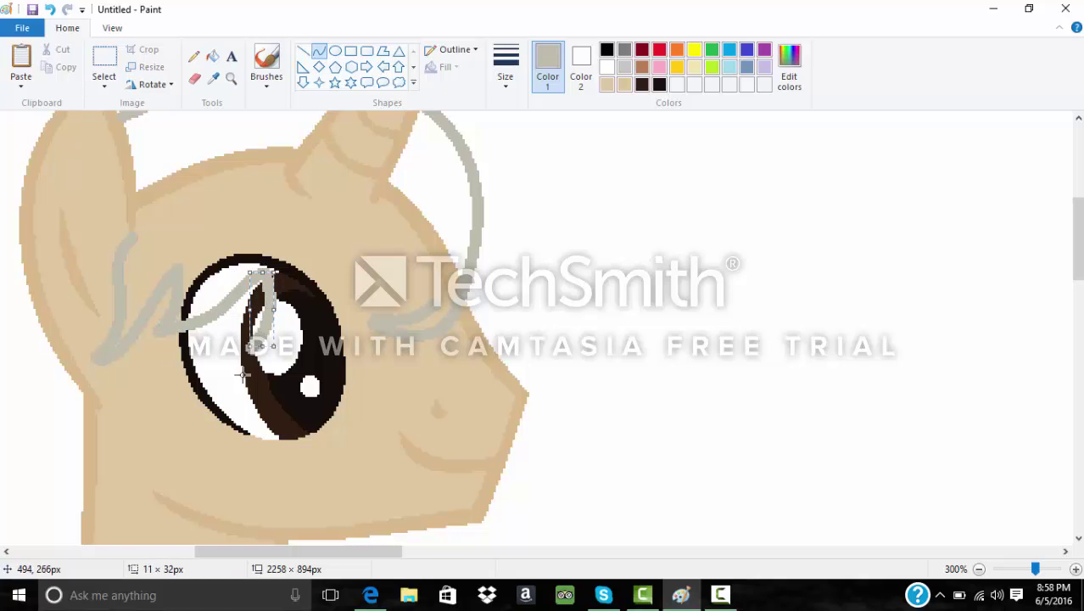
mouse_move(257, 346)
left_mouse_down()
mouse_move(323, 326)
mouse_move(326, 294)
mouse_move(306, 329)
mouse_move(322, 324)
mouse_move(315, 343)
left_mouse_up()
left_click(307, 330)
left_click(315, 340)
left_click_drag(323, 320, 378, 303)
- Draw a curved grey hairline across the base of the horn and erase the head outline beside the ear
mouse_move(267, 143)
left_mouse_down()
mouse_move(324, 195)
mouse_move(405, 211)
left_mouse_up()
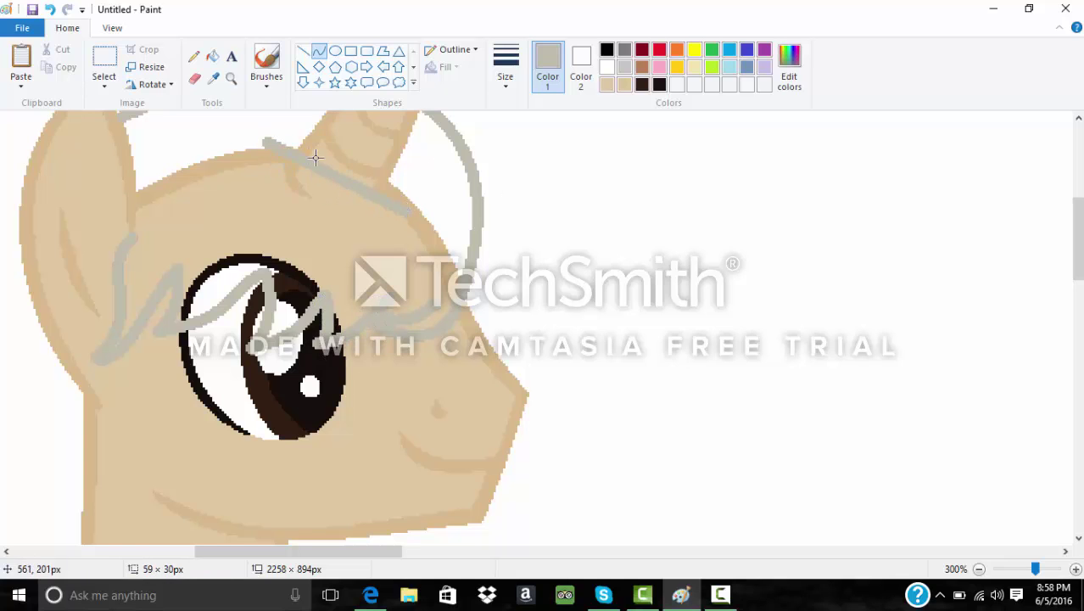
mouse_move(315, 160)
left_mouse_down()
mouse_move(300, 196)
mouse_move(369, 179)
left_mouse_up()
left_click(194, 78)
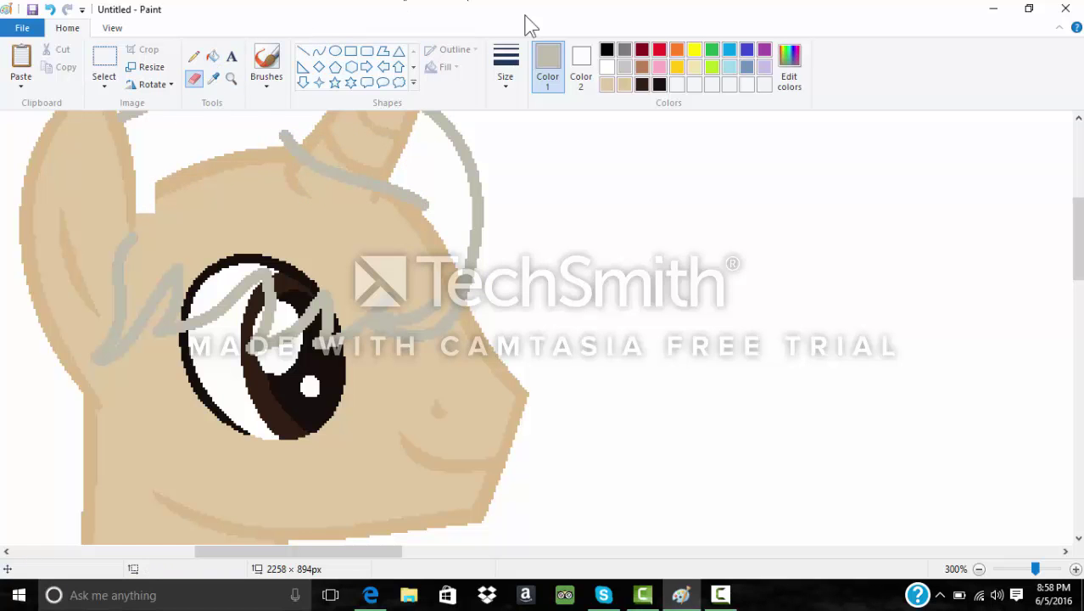
- Fill the hair inside the grey outline with white, covering the enclosed parts of the head and upper eye
left_click(212, 56)
left_click(606, 67)
left_click(431, 218)
left_click(296, 177)
left_click(284, 276)
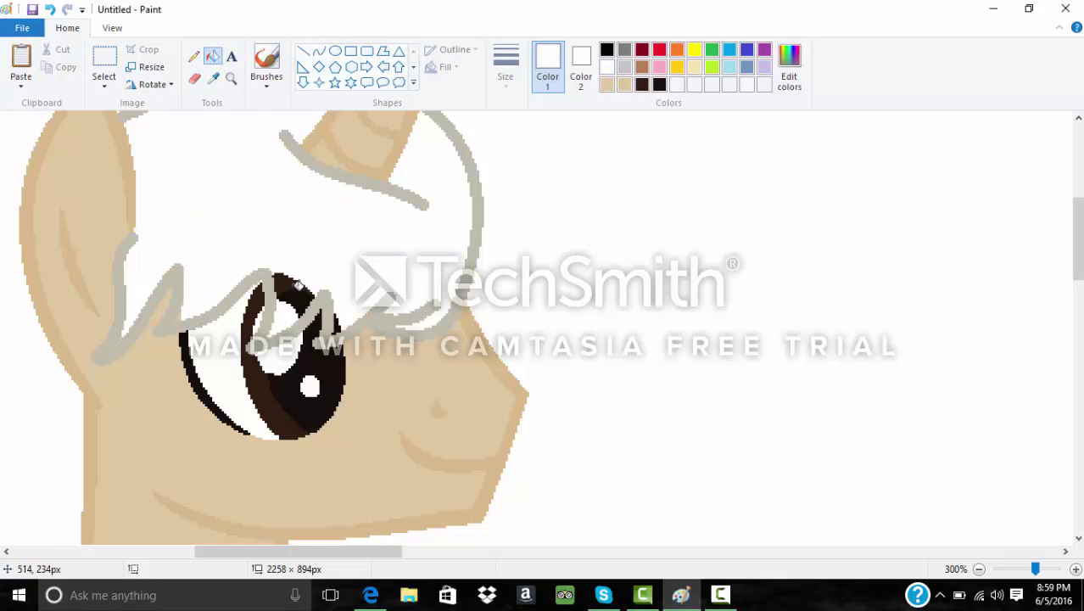
left_click(292, 284)
- Taper both ends of the grey hairline at the horn's base with white curves
left_click(319, 52)
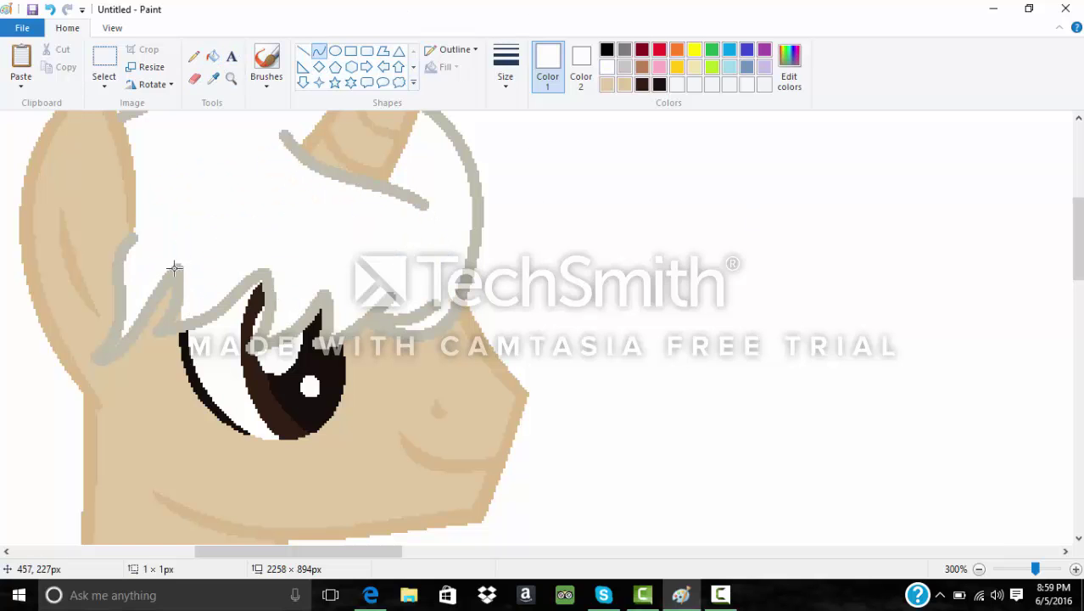
left_click(176, 268)
left_click_drag(176, 268, 179, 234)
left_click(51, 10)
mouse_move(279, 126)
left_mouse_down()
mouse_move(286, 166)
mouse_move(278, 157)
left_mouse_up()
mouse_move(416, 187)
left_mouse_down()
mouse_move(437, 210)
mouse_move(441, 236)
left_mouse_up()
left_click_drag(434, 209, 432, 201)
left_click(431, 208)
- Sharpen the front curl and the upper points of the fringe with short white curves
left_click(426, 297)
left_click_drag(393, 288, 393, 285)
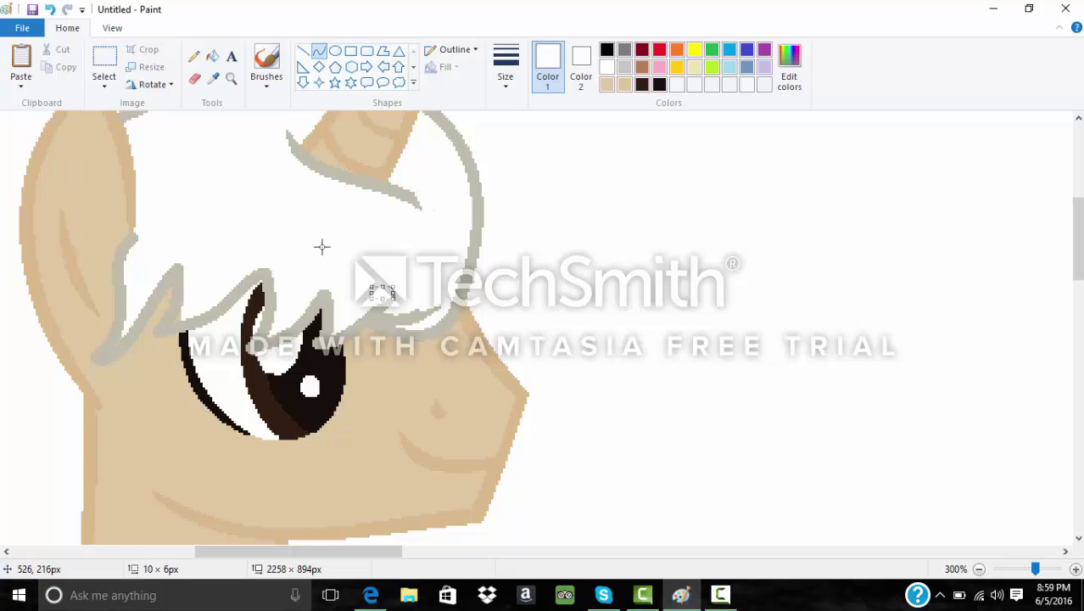
left_click(321, 245)
left_click_drag(305, 304, 327, 288)
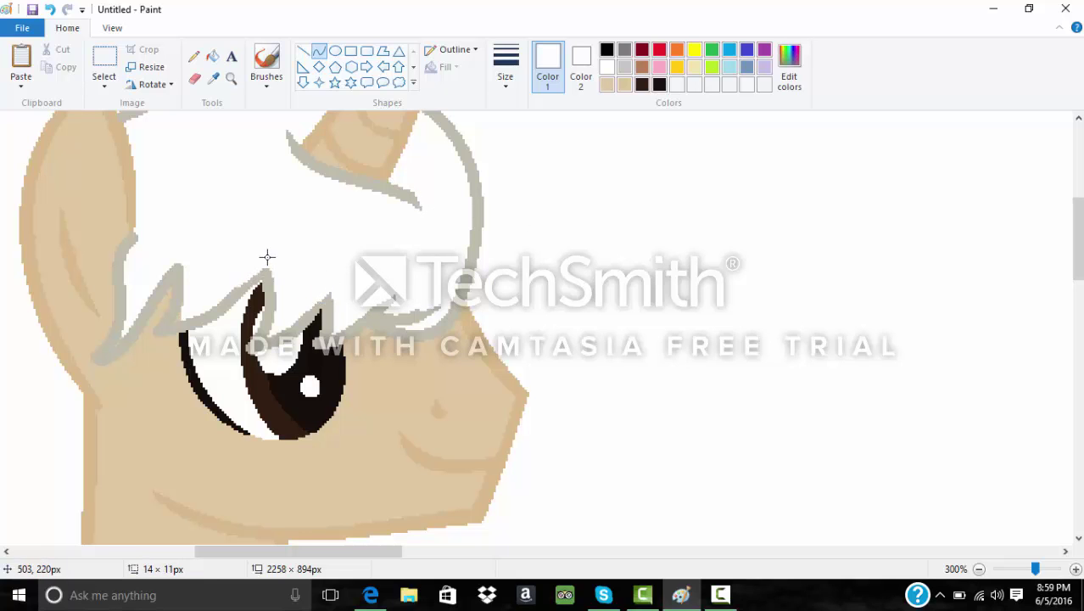
left_click_drag(267, 257, 266, 253)
scroll(321, 333, "up", 2)
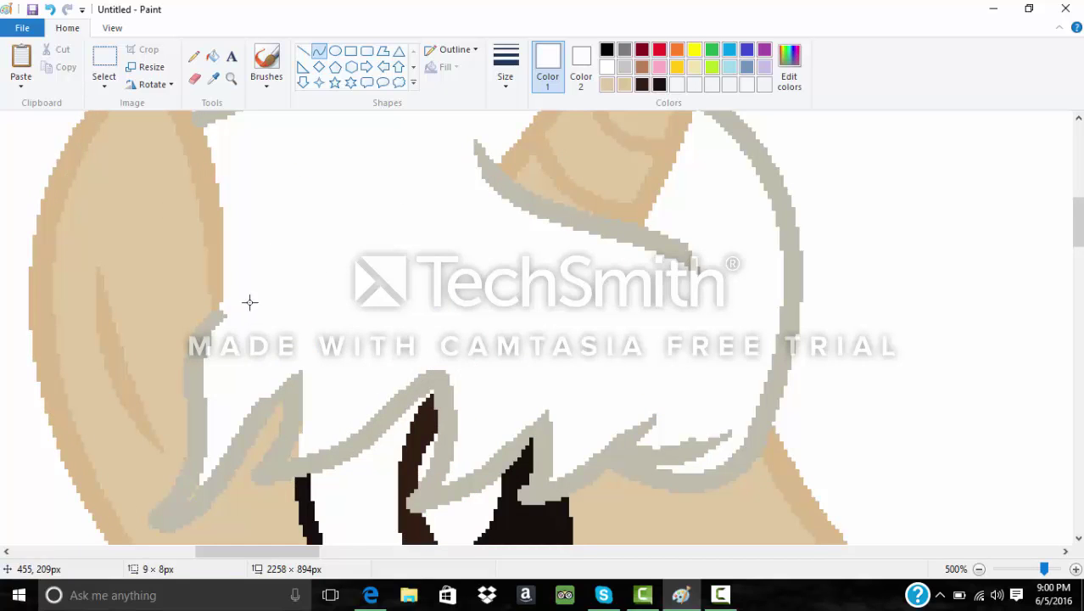
scroll(481, 555, "down", 3)
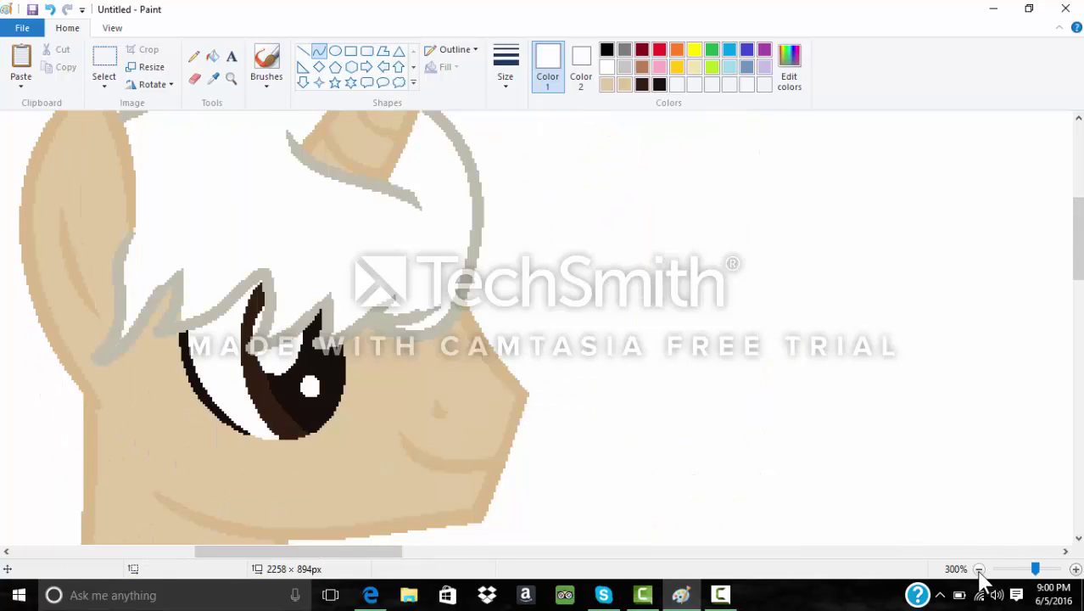
- Sample the grey hair outline color and draw the arched top of the tail, about 84 × 88 px, from the rump
left_click_drag(478, 550, 346, 551)
left_click(213, 78)
left_click(509, 263)
left_click_drag(469, 392, 365, 407)
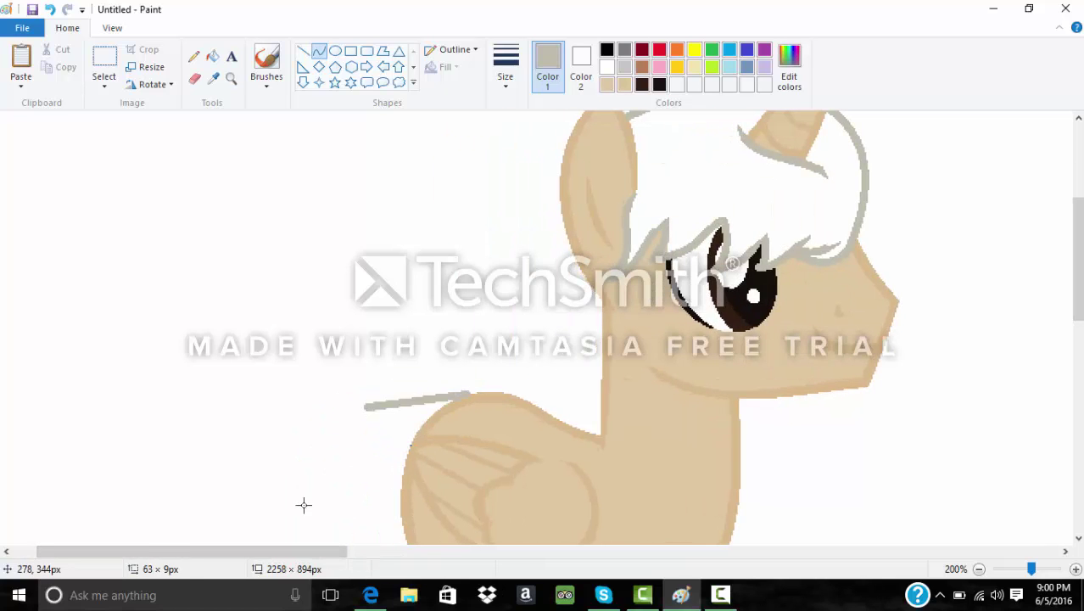
left_click_drag(303, 505, 335, 462)
left_click_drag(400, 440, 332, 340)
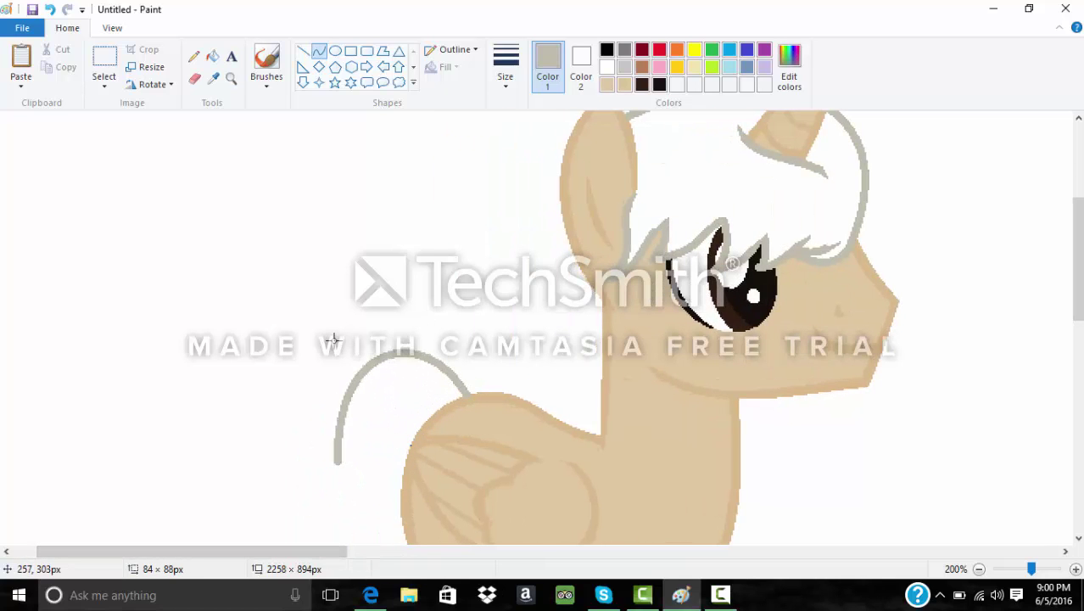
- Draw the tail's notched tip and long lower strand in grey curves, closing it back at the hind body
left_click_drag(1078, 250, 1077, 278)
left_click_drag(340, 362, 364, 327)
mouse_move(351, 339)
left_mouse_down()
mouse_move(345, 329)
mouse_move(337, 445)
mouse_move(346, 382)
left_mouse_up()
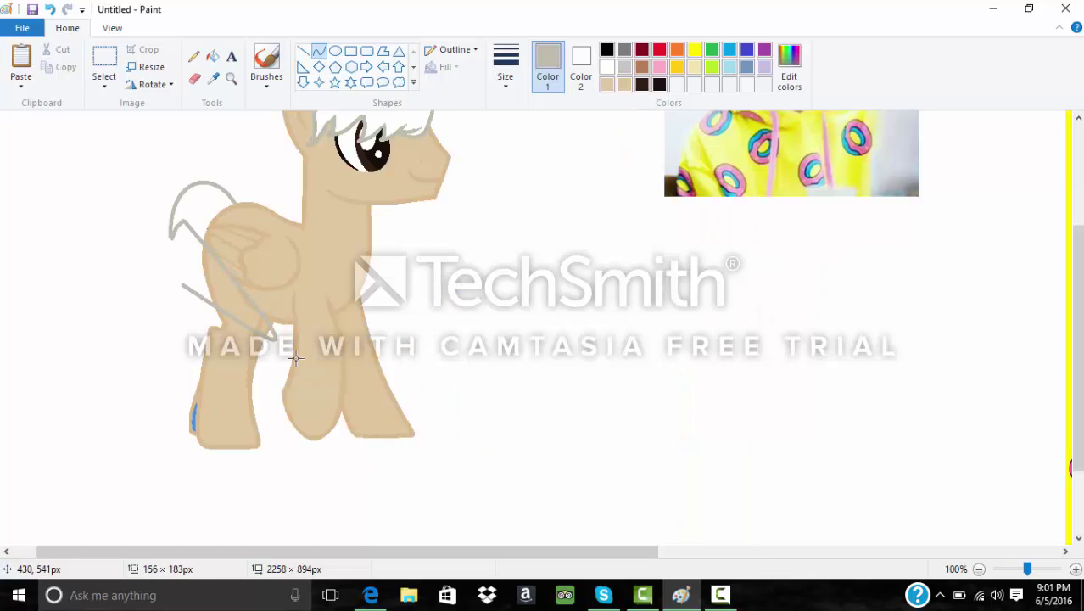
left_click_drag(295, 358, 197, 275)
left_click(125, 285)
left_click(131, 286)
- Draw a small curved inner strand at the base of the tail, against the rump
left_click(230, 79)
left_click(223, 219)
left_click(483, 299)
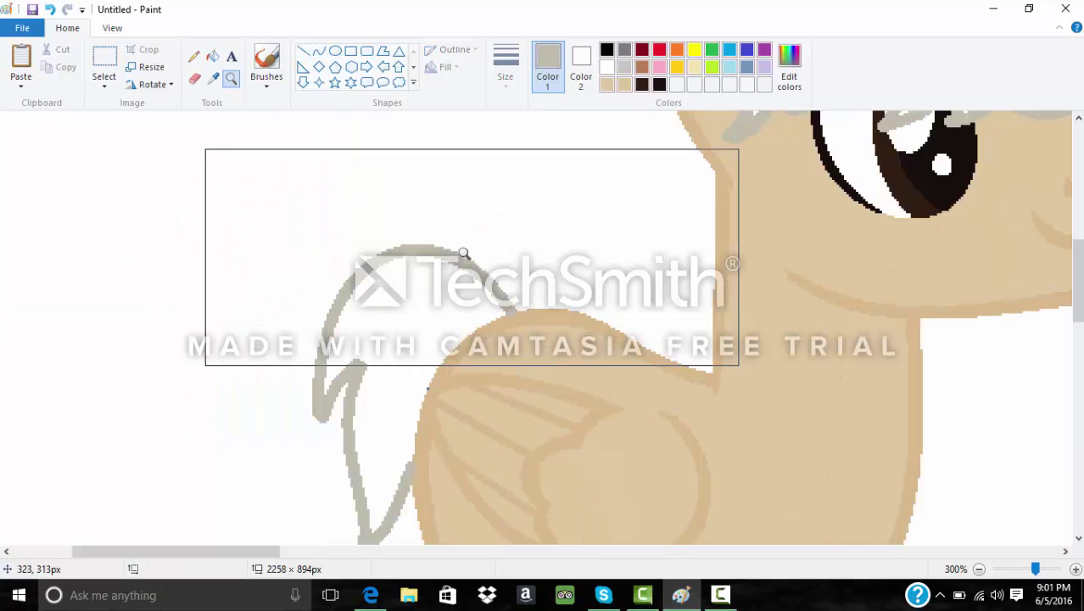
left_click_drag(493, 318, 446, 354)
mouse_move(463, 303)
left_mouse_down()
mouse_move(452, 298)
mouse_move(430, 328)
left_mouse_up()
- Fill the leftover blue patch on the hind leg with the tan body color
left_click(606, 84)
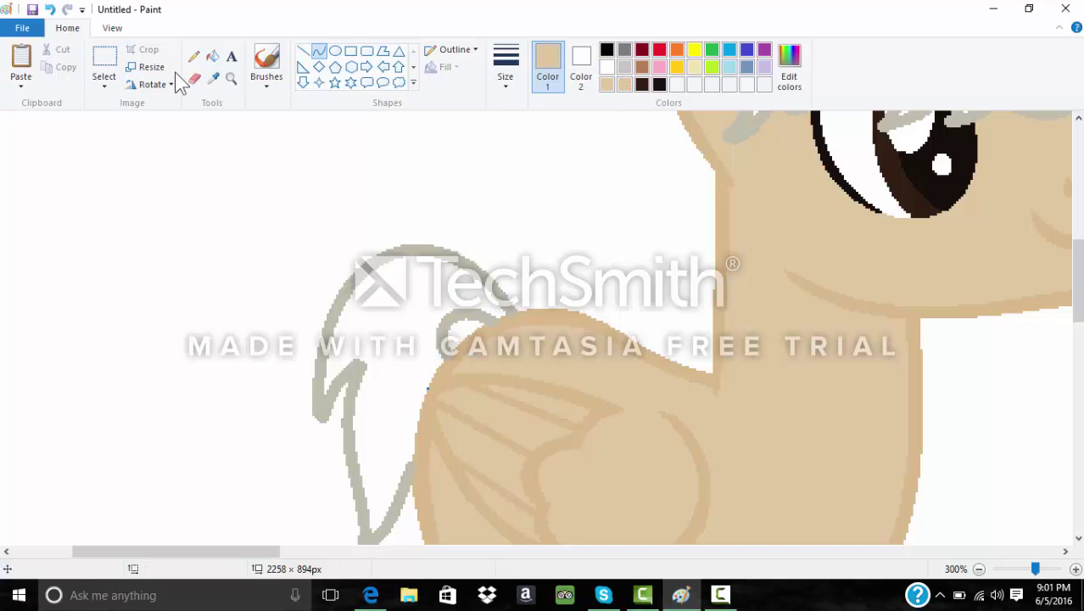
left_click(212, 56)
scroll(496, 508, "down", 5)
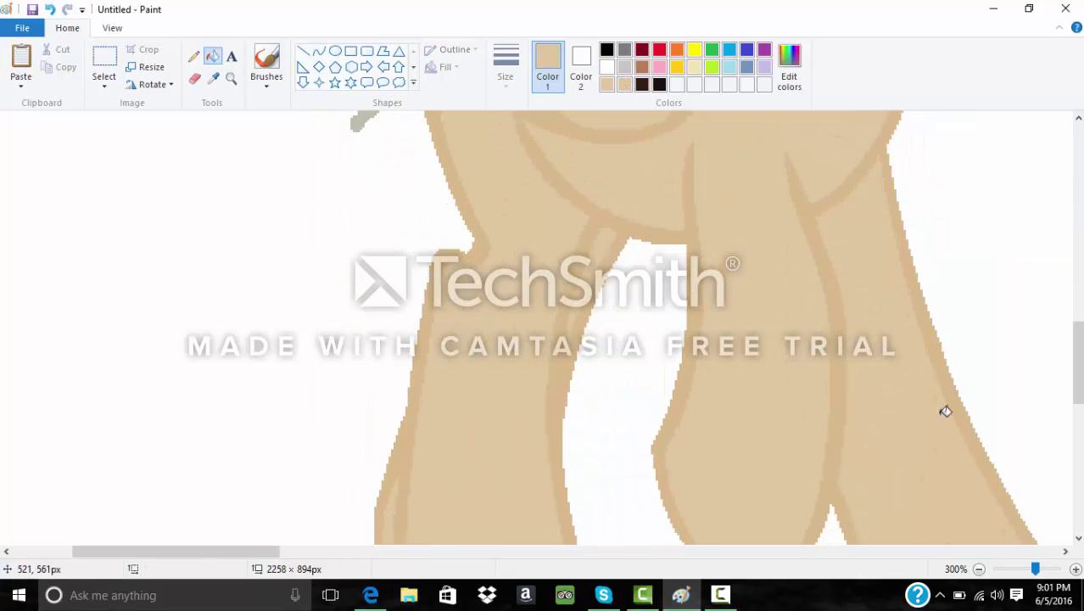
left_click(212, 78)
left_click(213, 58)
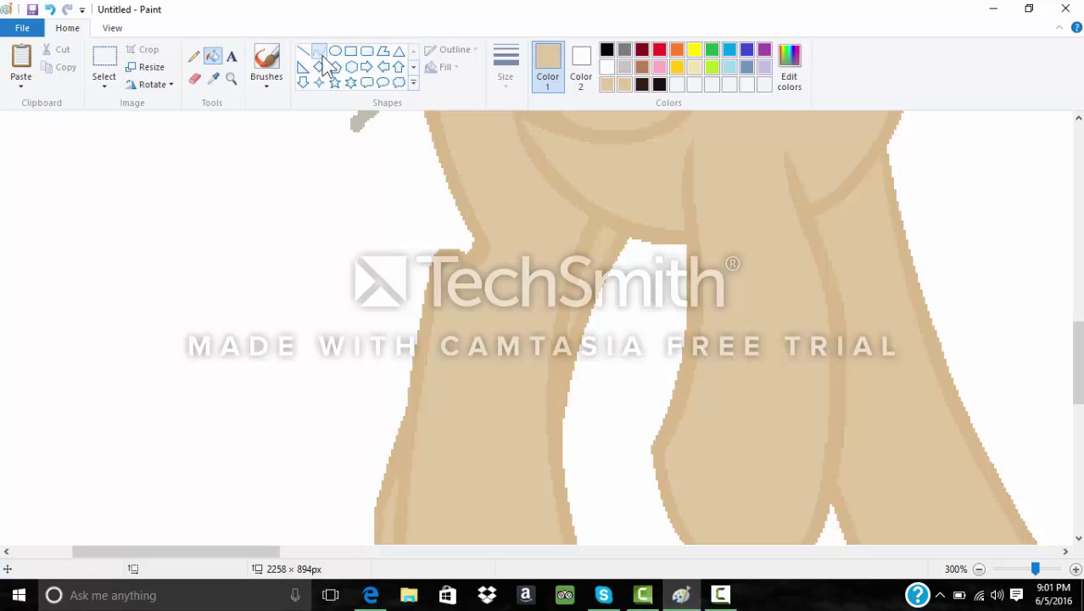
- Trim the rounded ends of the tail's two tips into sharp points with white curves
left_click(320, 52)
left_click(608, 67)
left_click_drag(1076, 394, 1077, 325)
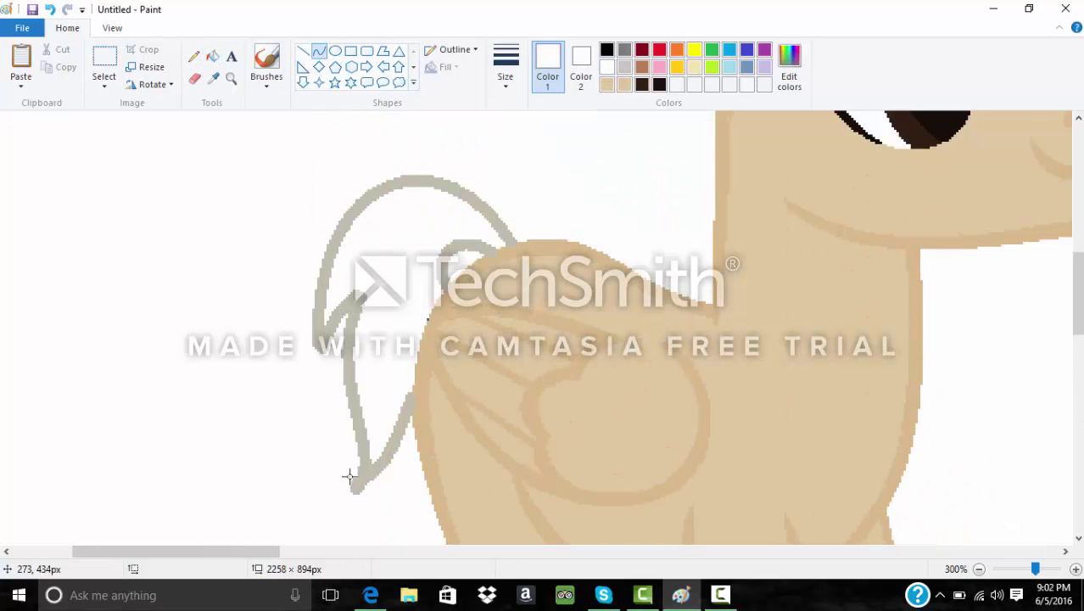
mouse_move(347, 478)
left_mouse_down()
mouse_move(397, 458)
mouse_move(357, 489)
mouse_move(364, 505)
left_mouse_up()
left_click(264, 452)
left_click(261, 461)
left_click_drag(312, 330, 319, 335)
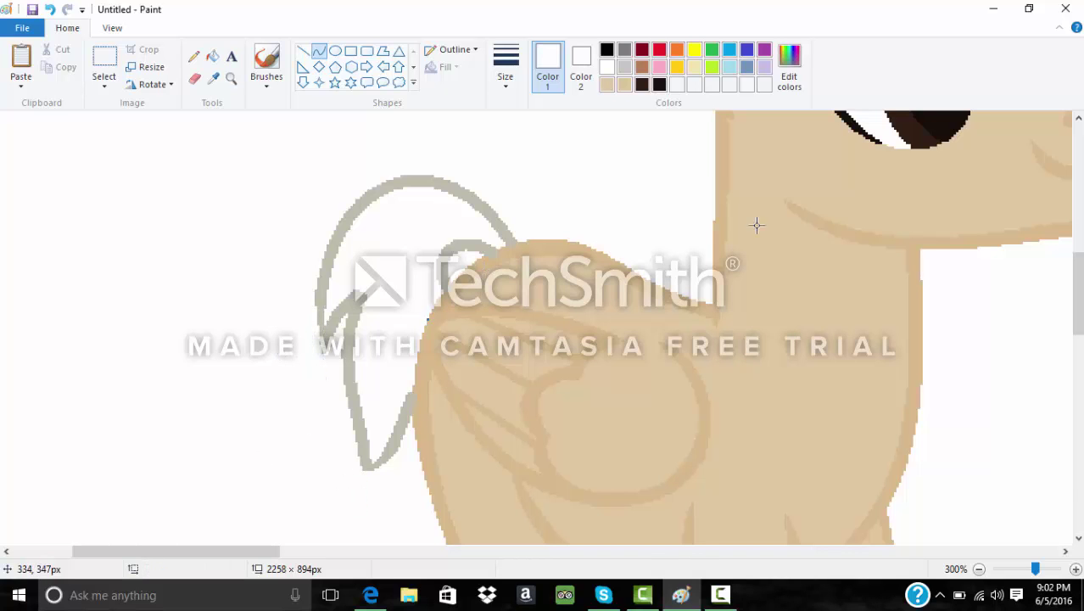
- Pick up the tail outline's grey as the drawing color for the Curve tool
left_click(213, 77)
left_click(396, 180)
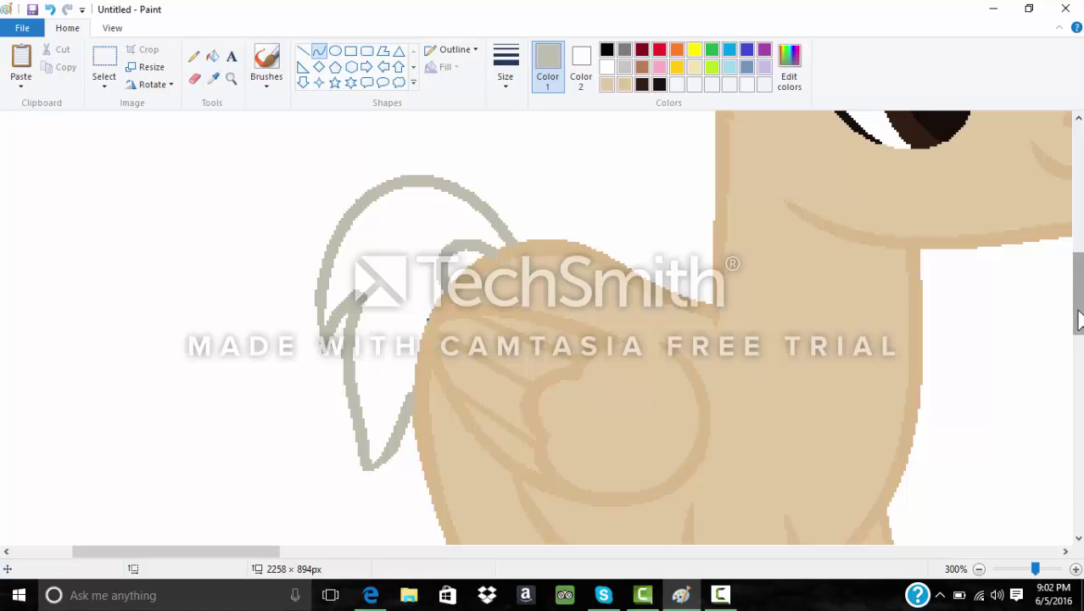
left_click_drag(1074, 315, 1074, 281)
mouse_move(686, 277)
left_mouse_down()
mouse_move(679, 341)
mouse_move(698, 324)
mouse_move(708, 330)
left_mouse_up()
left_click(668, 272)
left_click(662, 318)
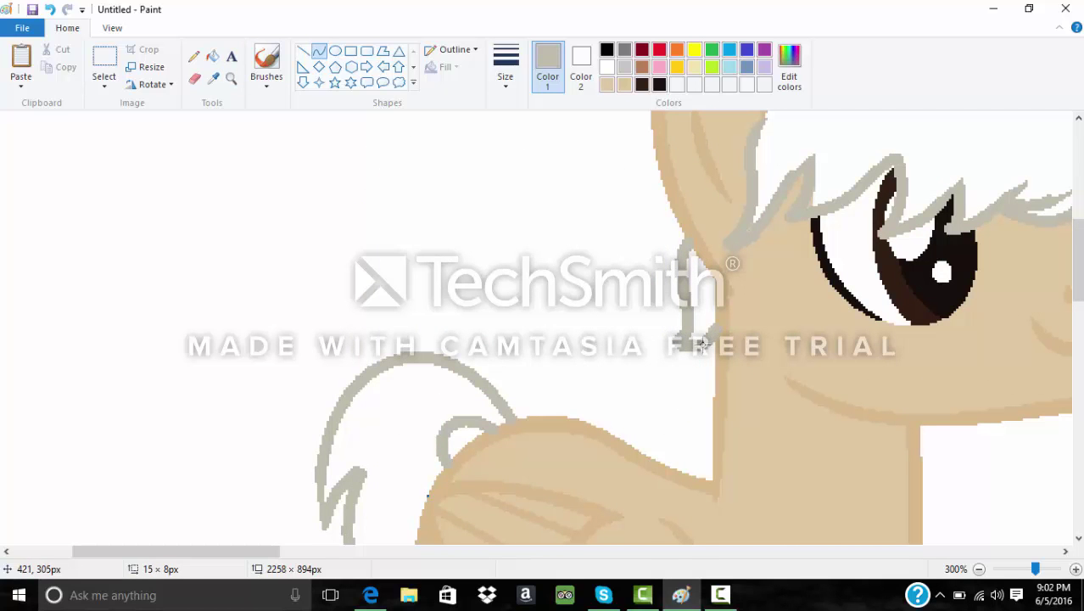
key("ctrl+z")
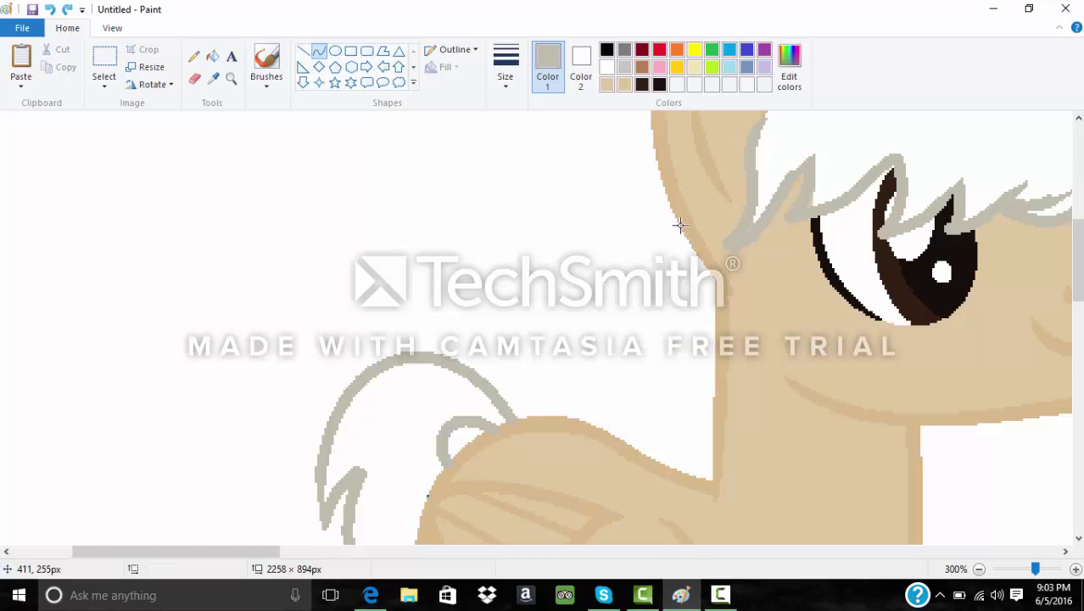
- Draw a short grey hair strand behind the ear that hooks back to the neck, and sharpen its tip with white
mouse_move(678, 225)
left_mouse_down()
mouse_move(697, 267)
mouse_move(679, 312)
mouse_move(698, 294)
mouse_move(711, 297)
mouse_move(701, 314)
left_mouse_up()
left_click(666, 270)
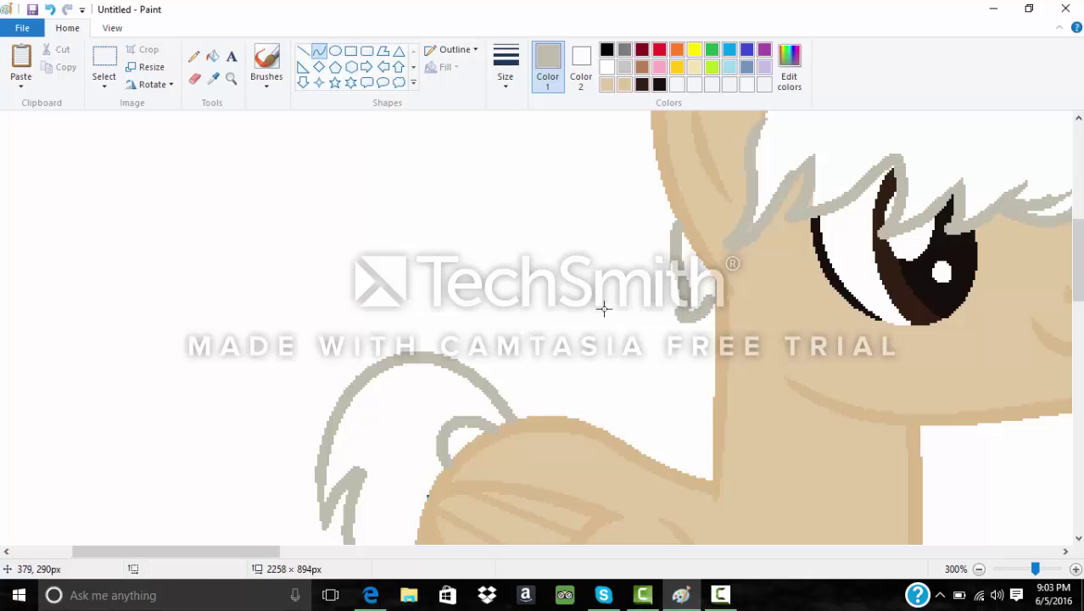
left_click(214, 78)
left_click(257, 134)
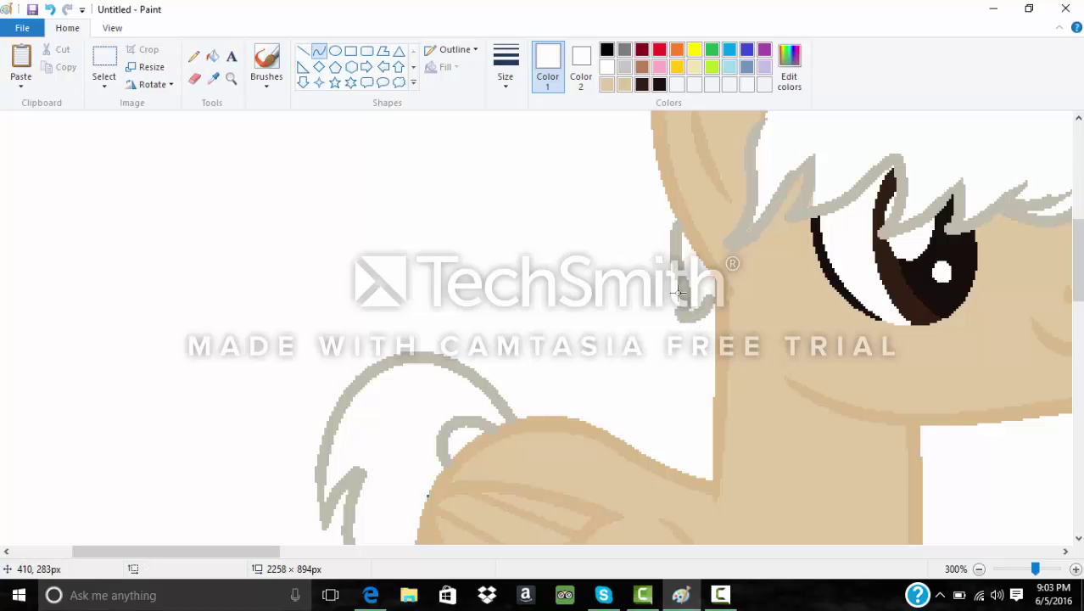
left_click_drag(679, 318, 676, 319)
left_click(212, 56)
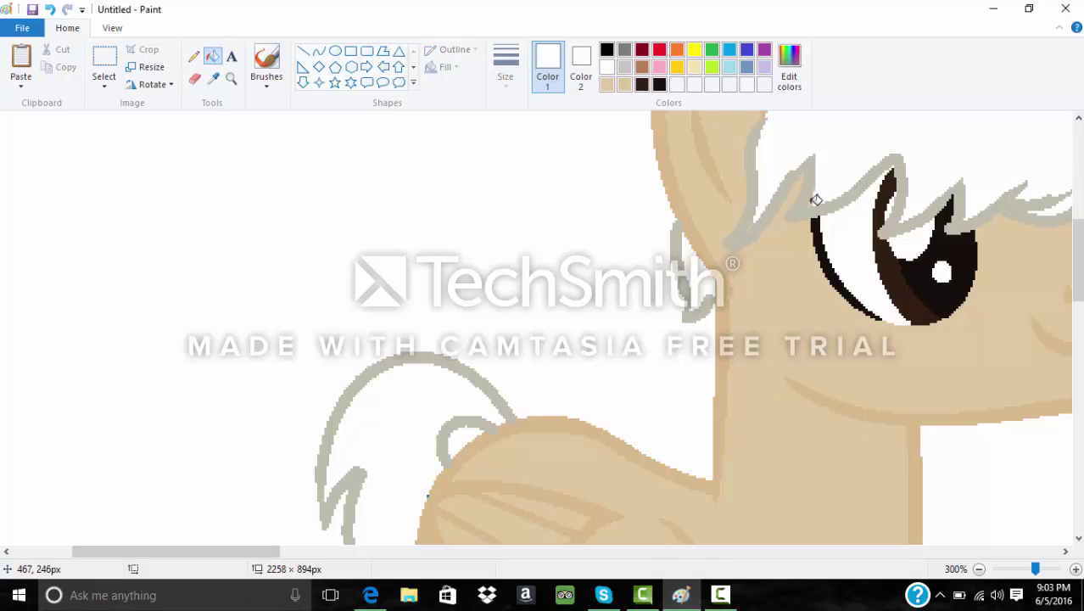
- Trim the fringe tip beside the ear with a curve in the body tan, and clean leftover specks with tan and white fills
left_click(214, 78)
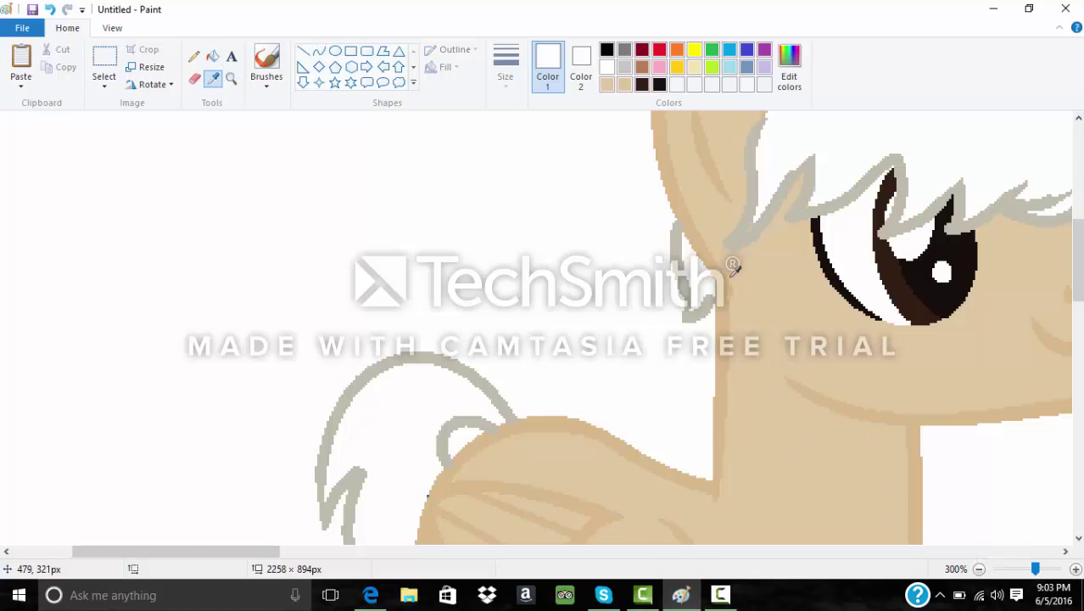
left_click(722, 251)
left_click(318, 51)
left_click_drag(717, 237, 765, 242)
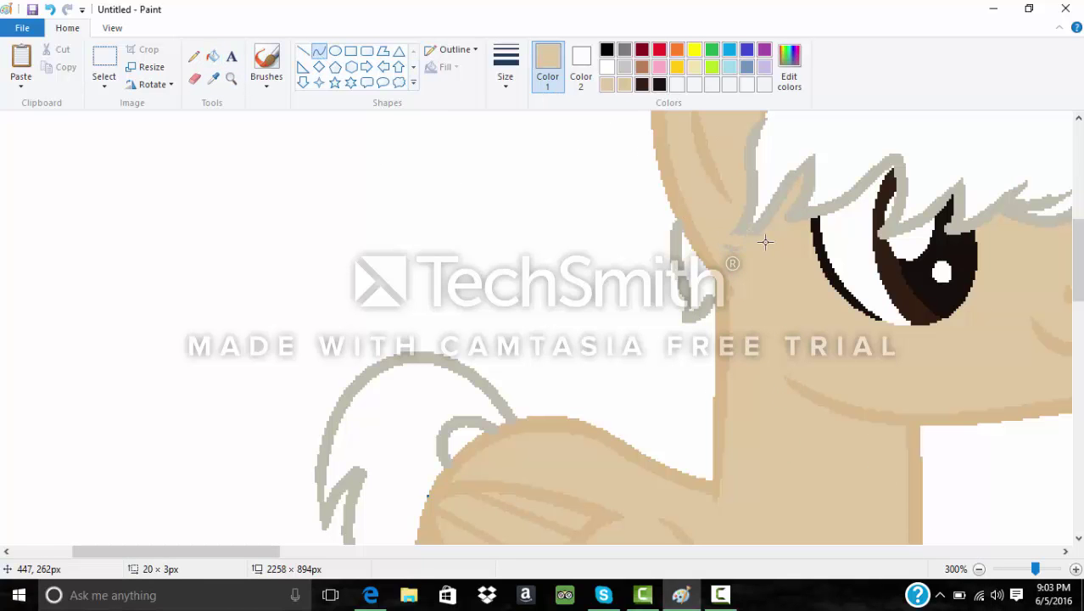
left_click(212, 56)
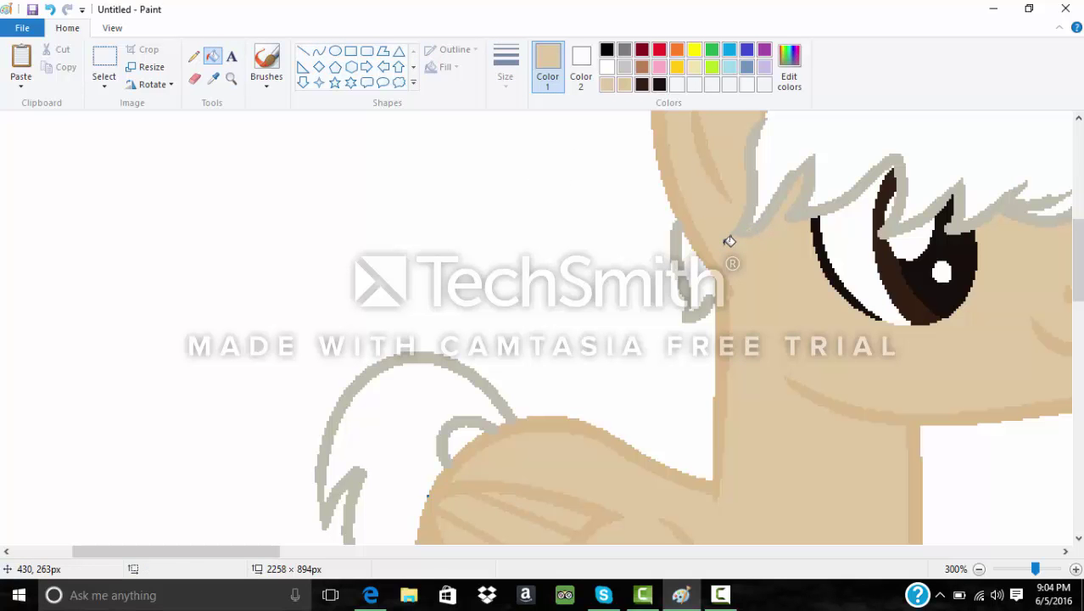
left_click(231, 78)
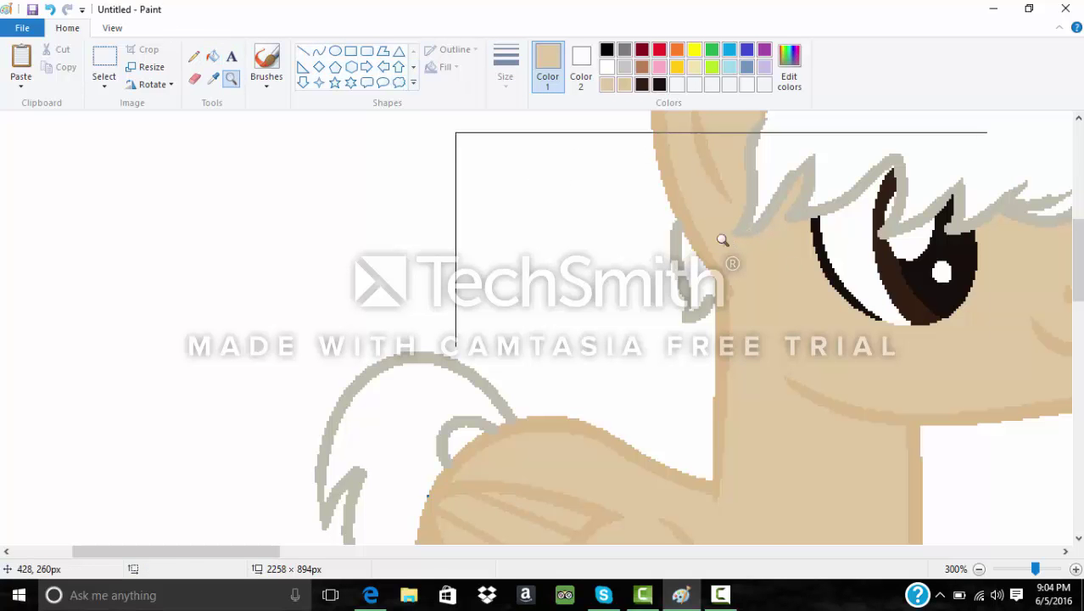
left_click(720, 242)
left_click(262, 259)
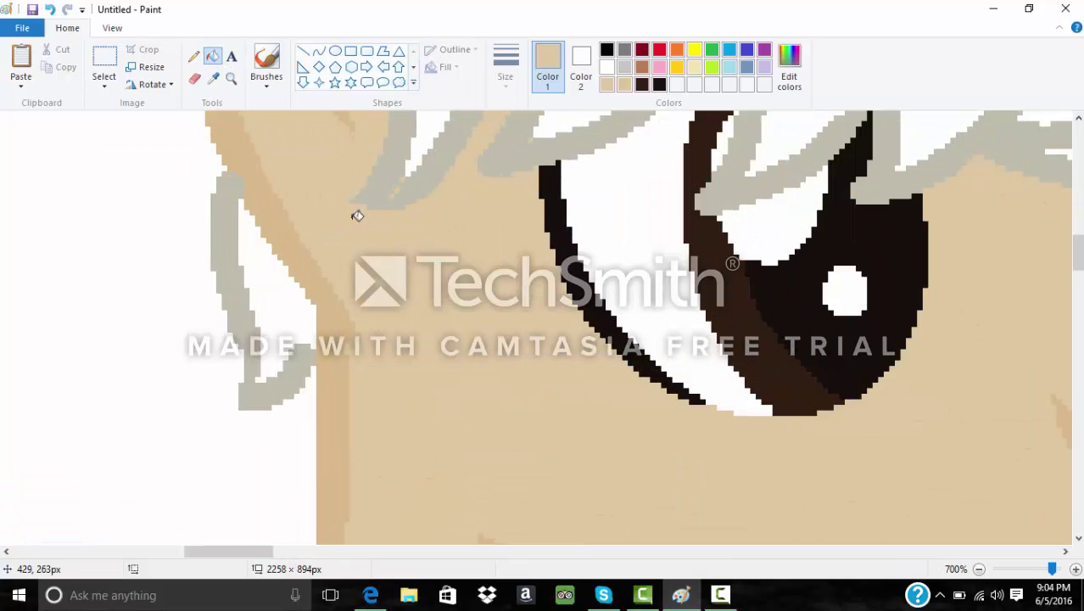
left_click(607, 67)
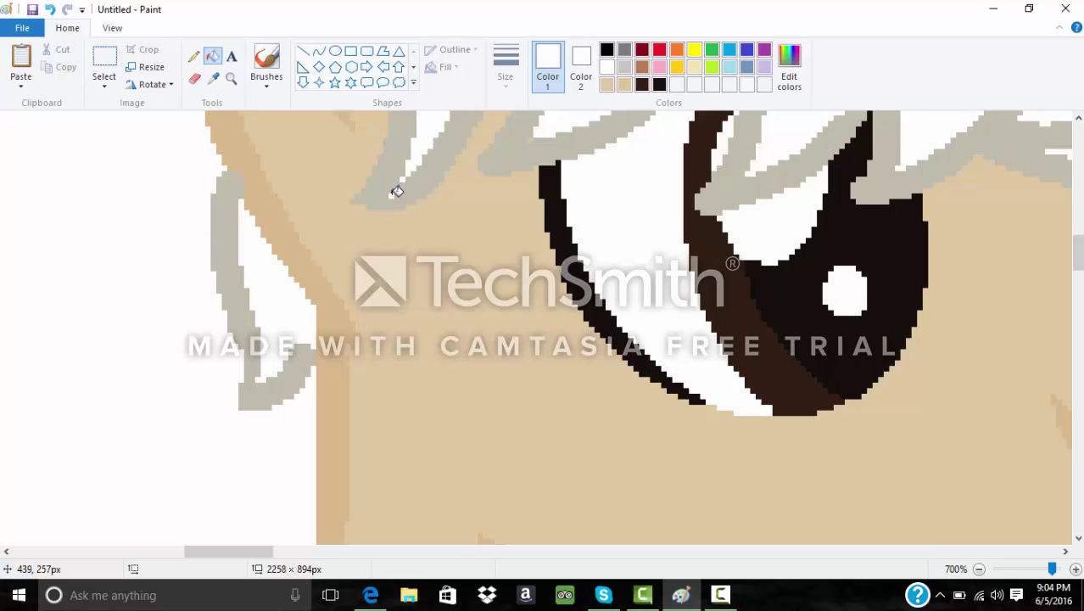
- Try to fill the fringe with a grey picked from the hair in the reference photo
left_click(979, 569)
left_click(978, 569)
left_click(978, 569)
left_click(979, 569)
left_click(978, 569)
left_click(979, 569)
left_click_drag(624, 551, 511, 532)
left_click_drag(1079, 369, 1080, 330)
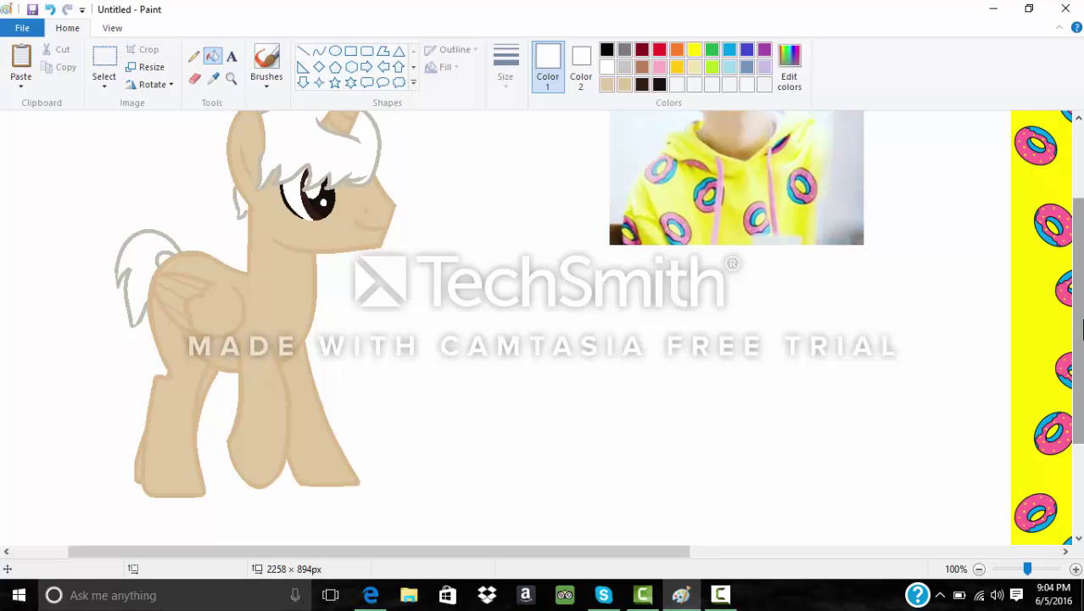
left_click_drag(1078, 314, 1078, 235)
left_click(213, 77)
left_click(678, 161)
left_click(313, 277)
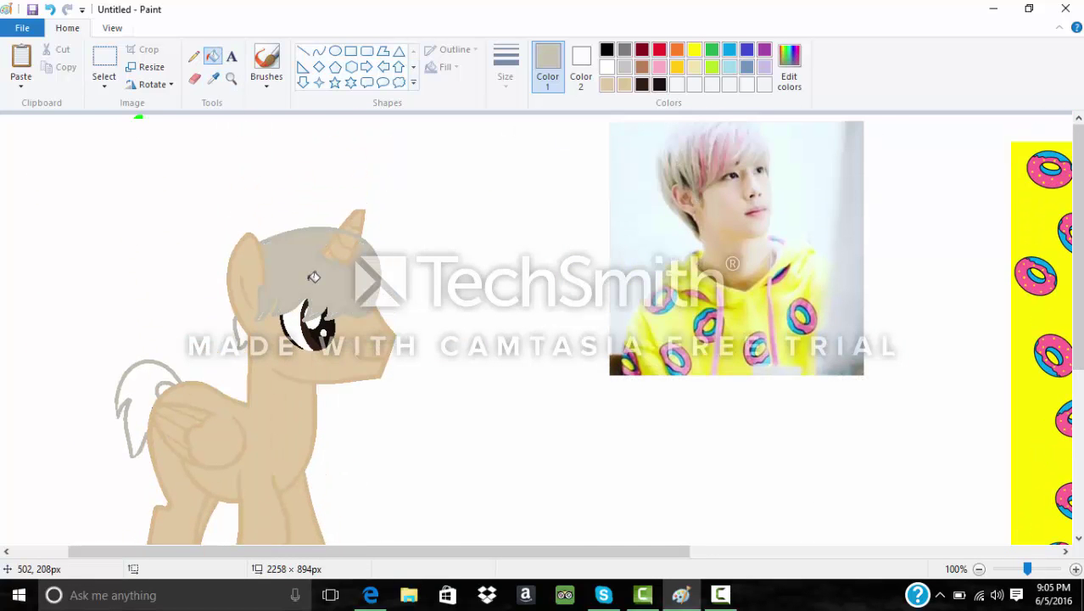
left_click(49, 9)
- Fill the fringe, the strand behind the ear and the tail with a pale lavender picked from the photo's hair
left_click(213, 78)
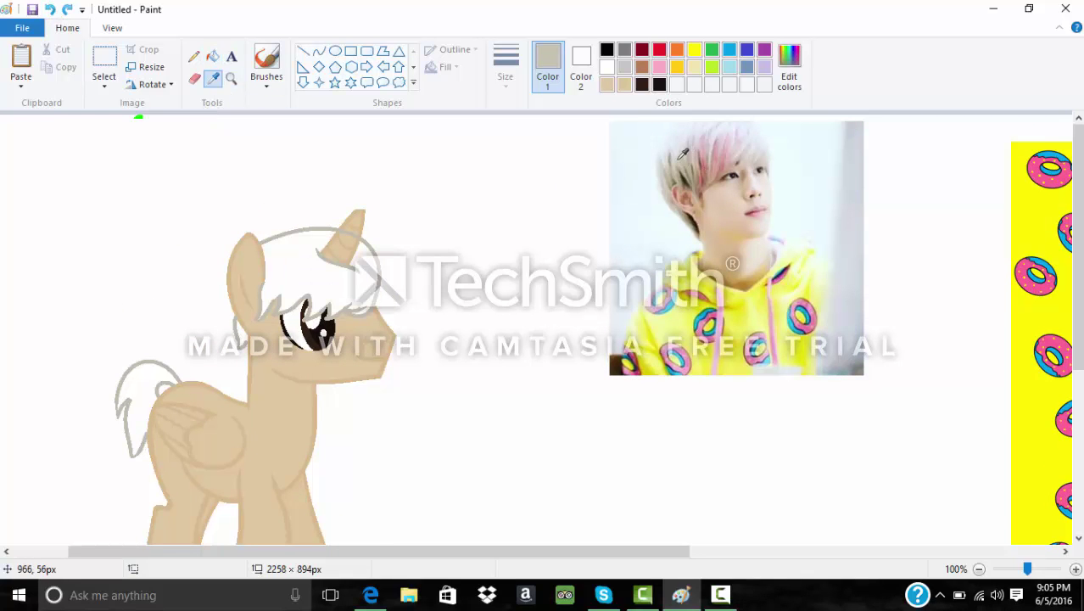
left_click(683, 152)
left_click(308, 246)
left_click(248, 333)
left_click(135, 389)
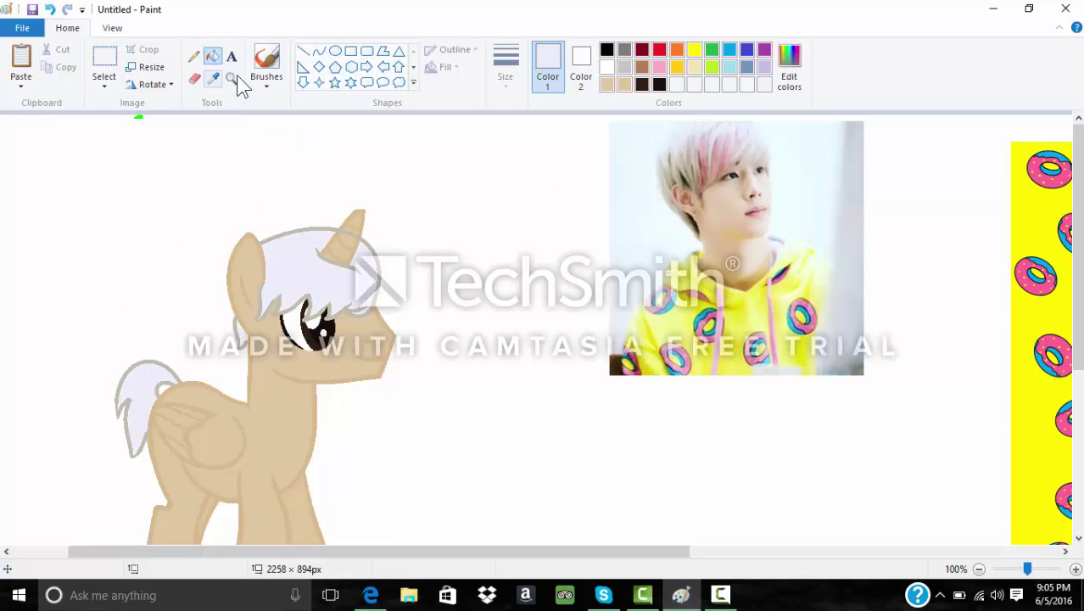
- Remove the grey hair outline crossing the horn by redrawing the horn's edges in darker tan and filling the inside with light tan
left_click(234, 82)
left_click(382, 227)
left_click(551, 377)
left_click(213, 77)
left_click(331, 169)
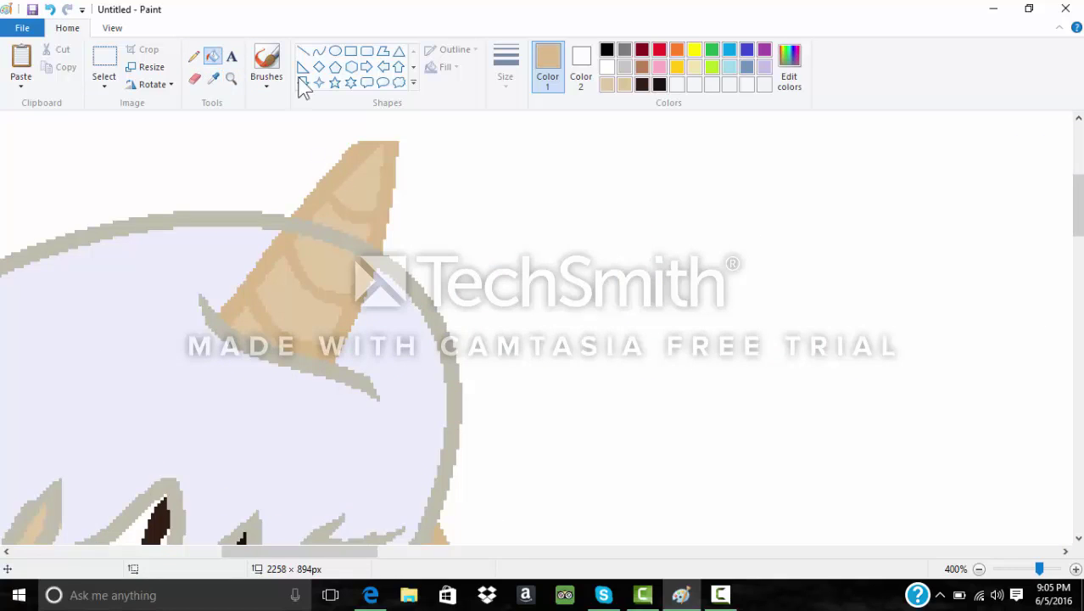
left_click(302, 52)
left_click_drag(309, 204, 277, 241)
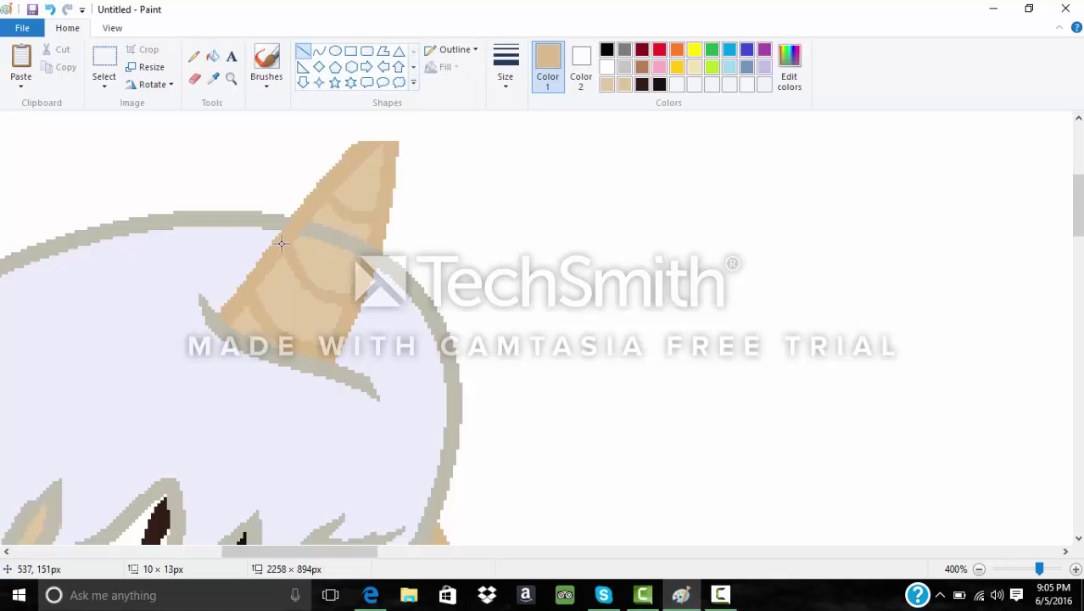
left_click(376, 243)
left_click(213, 56)
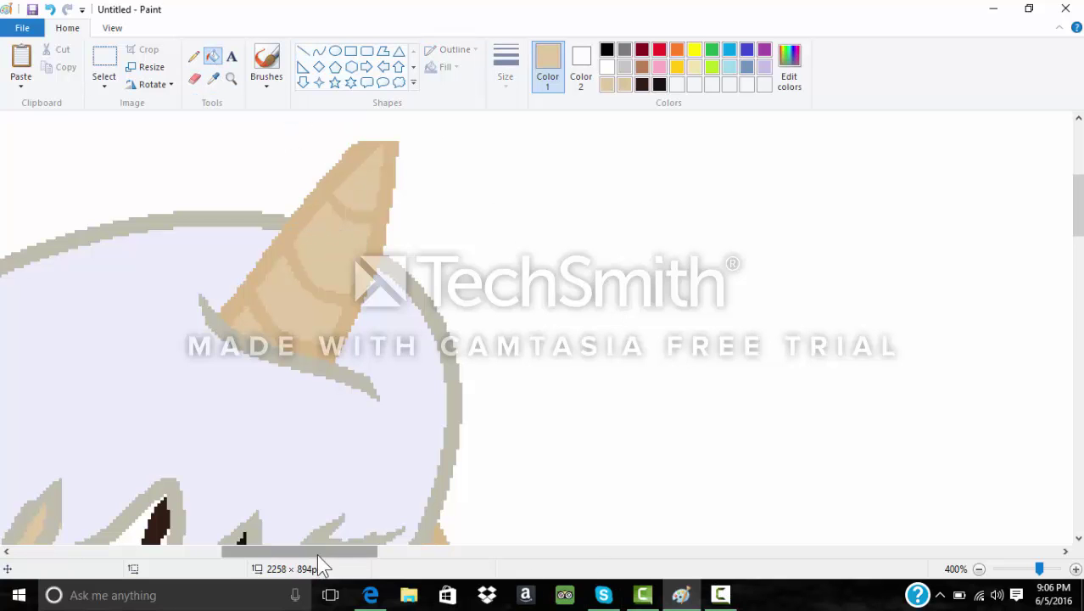
- Draw a yellow curve bulging over the front edge of the outstretched foreleg as the first sleeve fold
mouse_move(317, 551)
left_mouse_down()
mouse_move(387, 552)
mouse_move(327, 551)
left_mouse_up()
left_click(978, 568)
left_click(978, 570)
left_click(979, 570)
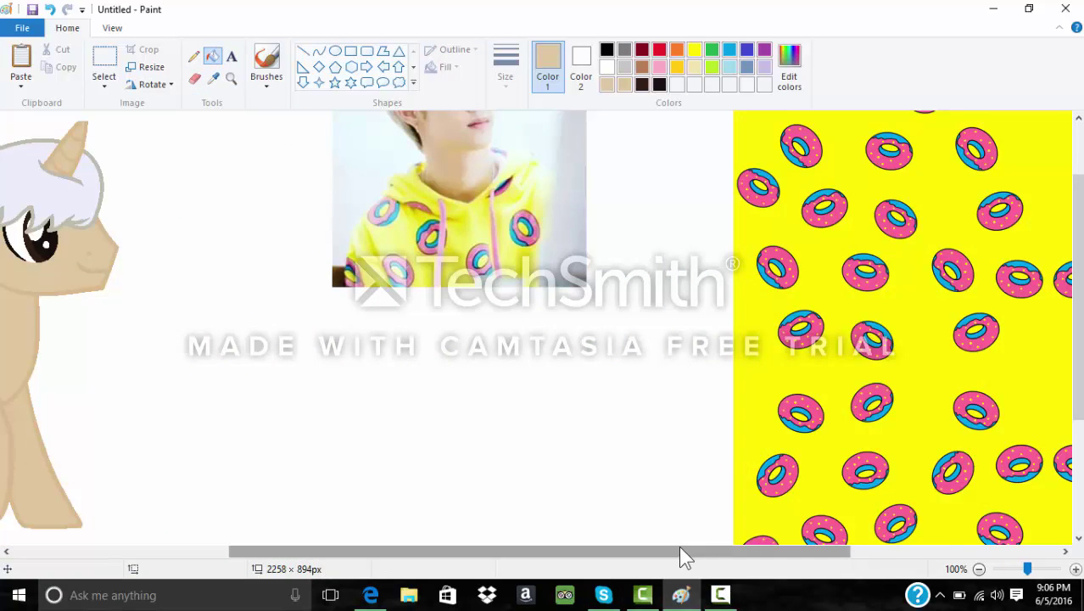
left_click_drag(679, 549, 462, 515)
left_click(695, 49)
left_click(231, 78)
left_click(344, 271)
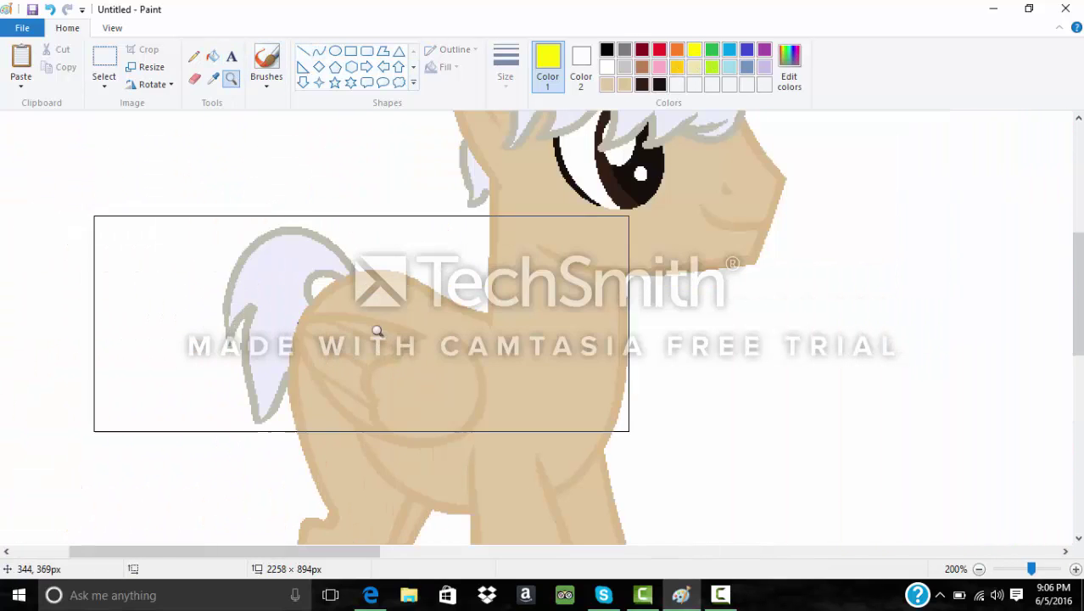
left_click(375, 335)
left_click_drag(1080, 331, 1081, 366)
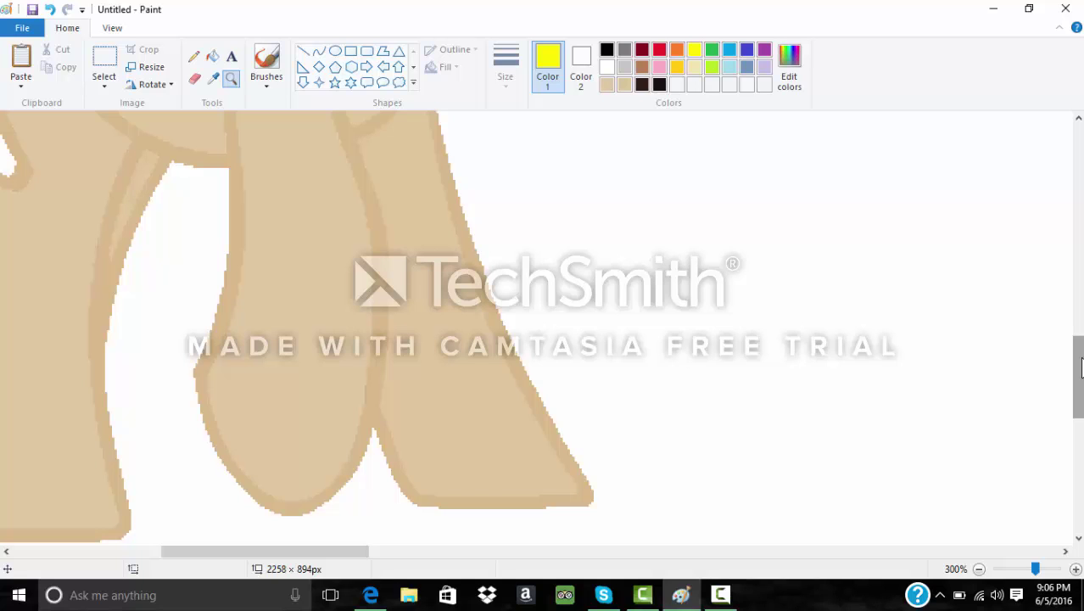
left_click(318, 51)
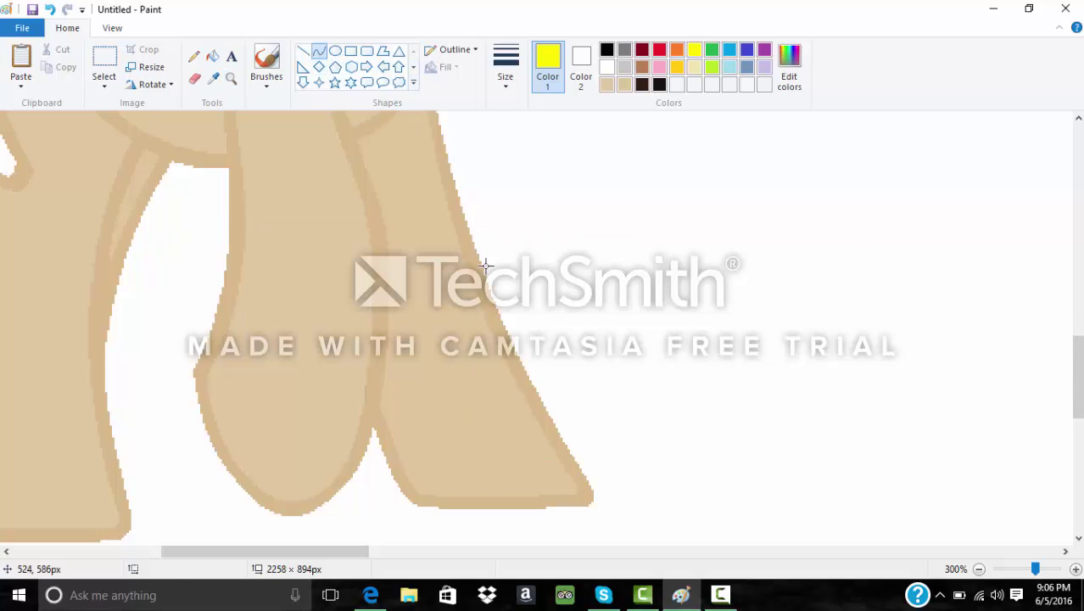
mouse_move(461, 222)
left_mouse_down()
mouse_move(502, 358)
mouse_move(494, 390)
left_mouse_up()
mouse_move(500, 288)
left_mouse_down()
mouse_move(511, 276)
mouse_move(501, 286)
mouse_move(499, 268)
left_mouse_up()
left_click_drag(505, 312, 517, 438)
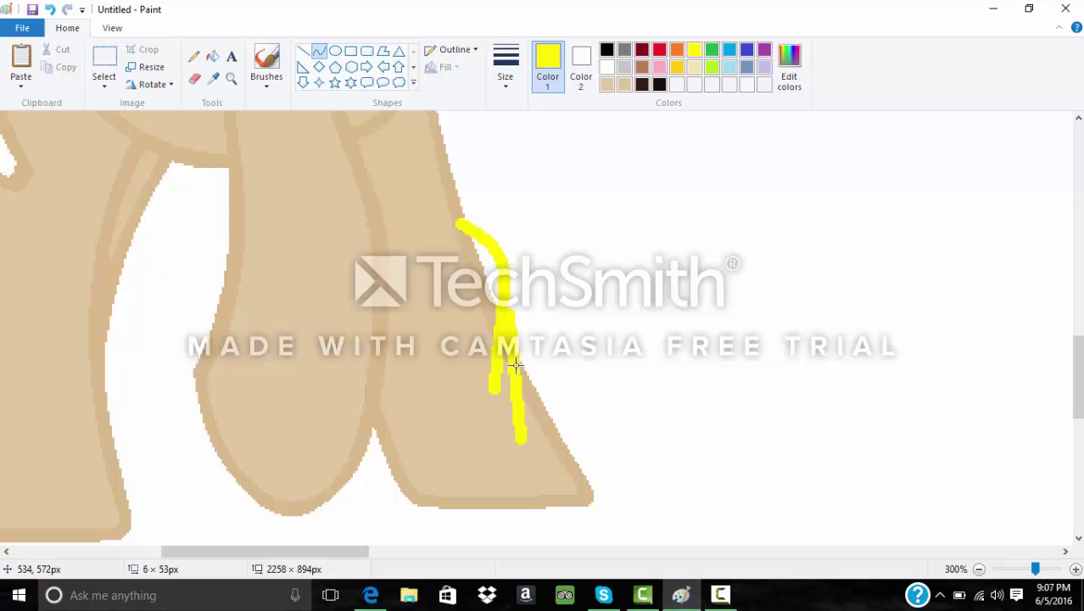
scroll(1039, 468, "up", 3)
left_click_drag(1039, 467, 1078, 496)
left_click(51, 10)
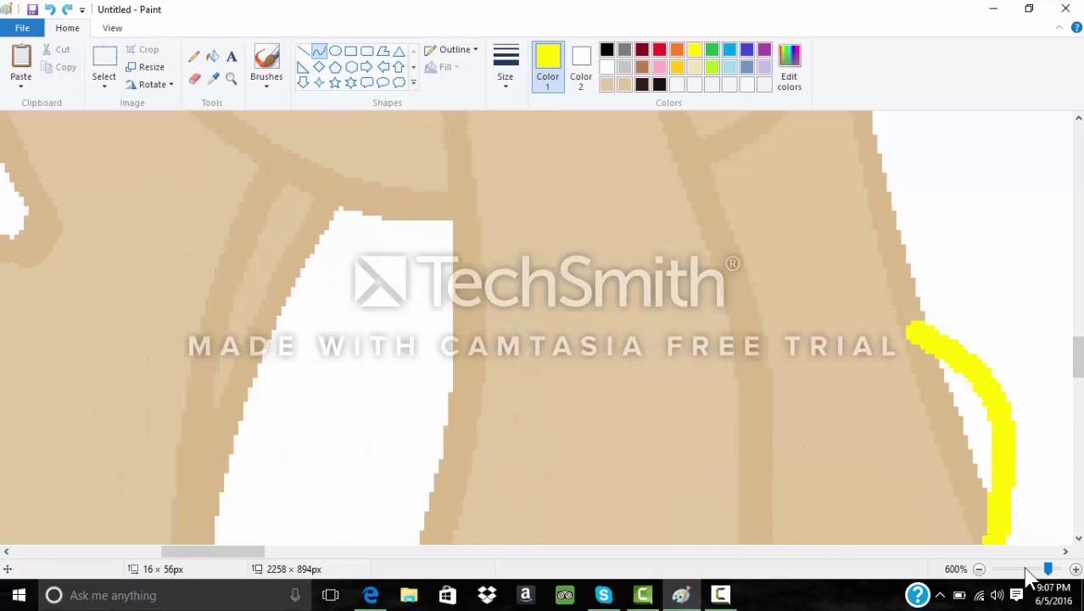
- Draw a second yellow sleeve fold below the first, bulging past the outstretched foreleg's front edge and returning inward
left_click(979, 569)
left_click(980, 569)
left_click(979, 569)
left_click_drag(507, 327, 511, 468)
left_click_drag(510, 395, 582, 372)
left_click_drag(535, 438, 553, 390)
left_click_drag(544, 468, 554, 429)
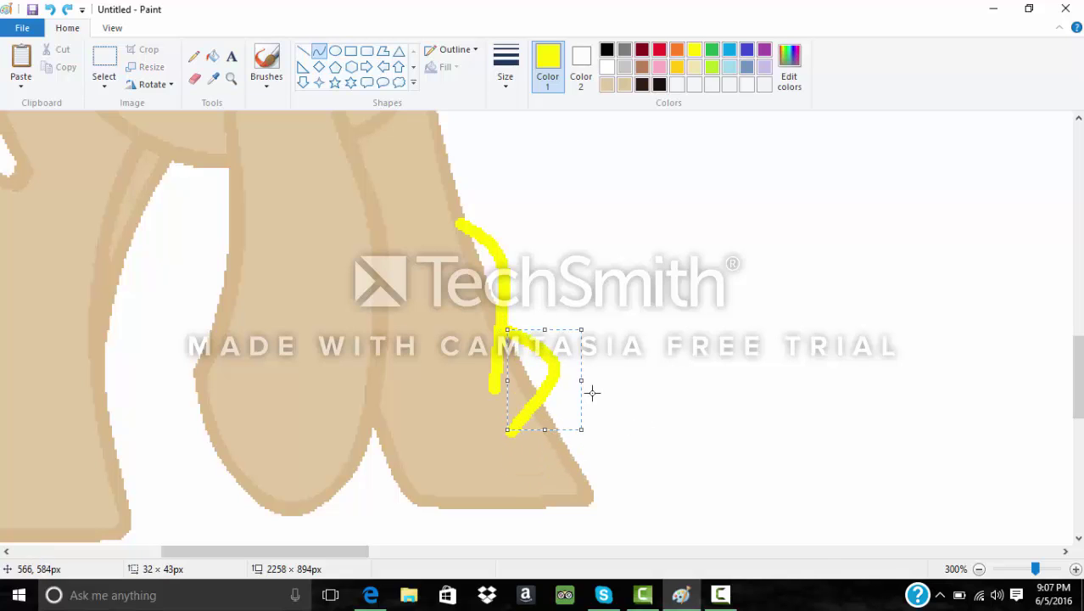
mouse_move(557, 385)
left_mouse_down()
mouse_move(573, 351)
mouse_move(559, 382)
left_mouse_up()
left_click(461, 426)
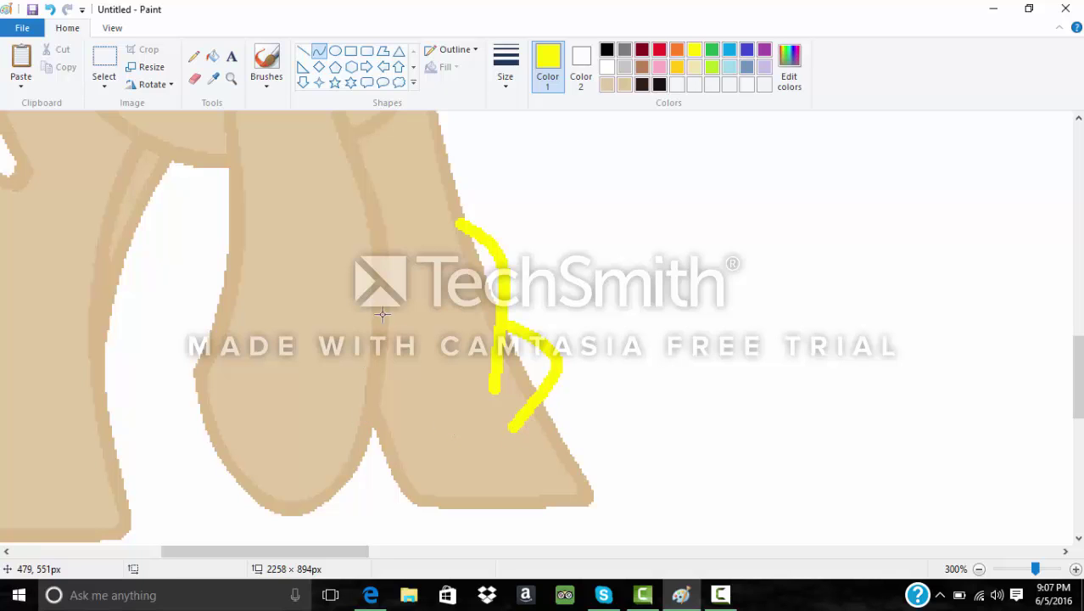
- Outline the bent foreleg's sleeve with a yellow fold over its front edge and a curve sweeping from its back edge around the front
left_click_drag(365, 268, 364, 390)
mouse_move(369, 321)
left_mouse_down()
mouse_move(420, 329)
mouse_move(410, 339)
mouse_move(386, 314)
mouse_move(411, 321)
mouse_move(403, 334)
left_mouse_up()
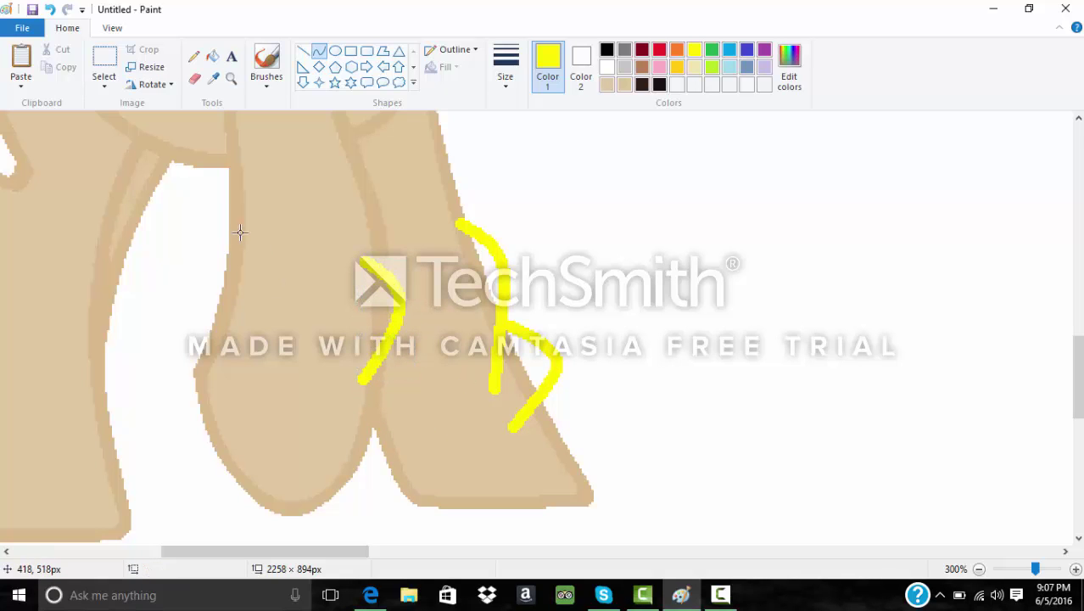
mouse_move(239, 271)
left_mouse_down()
mouse_move(225, 338)
mouse_move(188, 269)
mouse_move(198, 303)
mouse_move(278, 380)
mouse_move(383, 404)
mouse_move(273, 380)
mouse_move(418, 432)
left_mouse_up()
left_click(207, 331)
- Complete the bent foreleg's yellow cuff band with a curved lower edge and short lines closing both ends
double_click(197, 360)
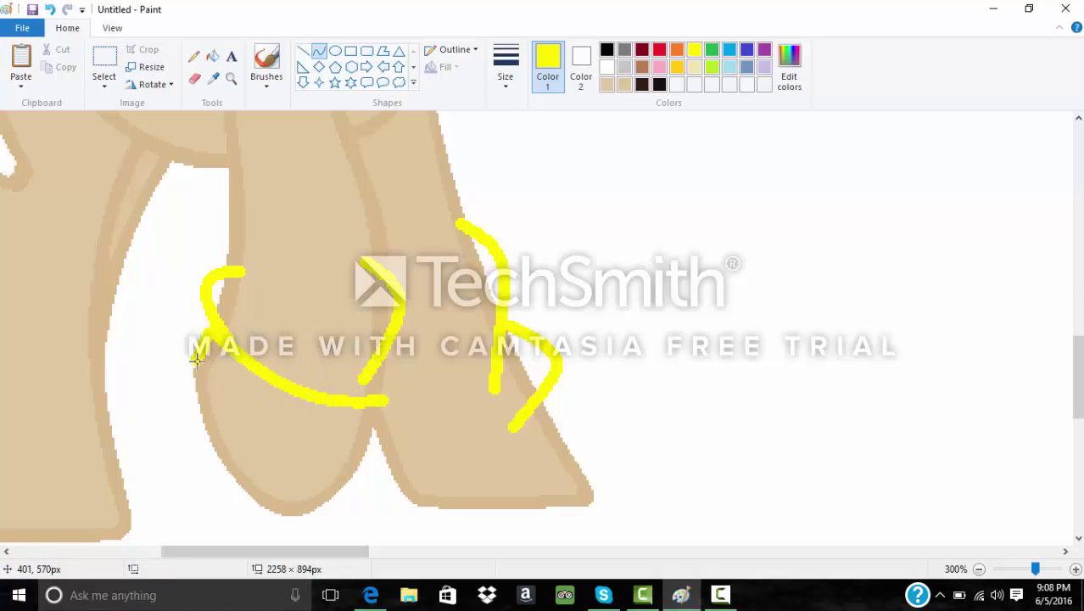
left_click_drag(198, 361, 370, 448)
left_click(240, 411)
left_click(323, 448)
left_click_drag(384, 400, 373, 446)
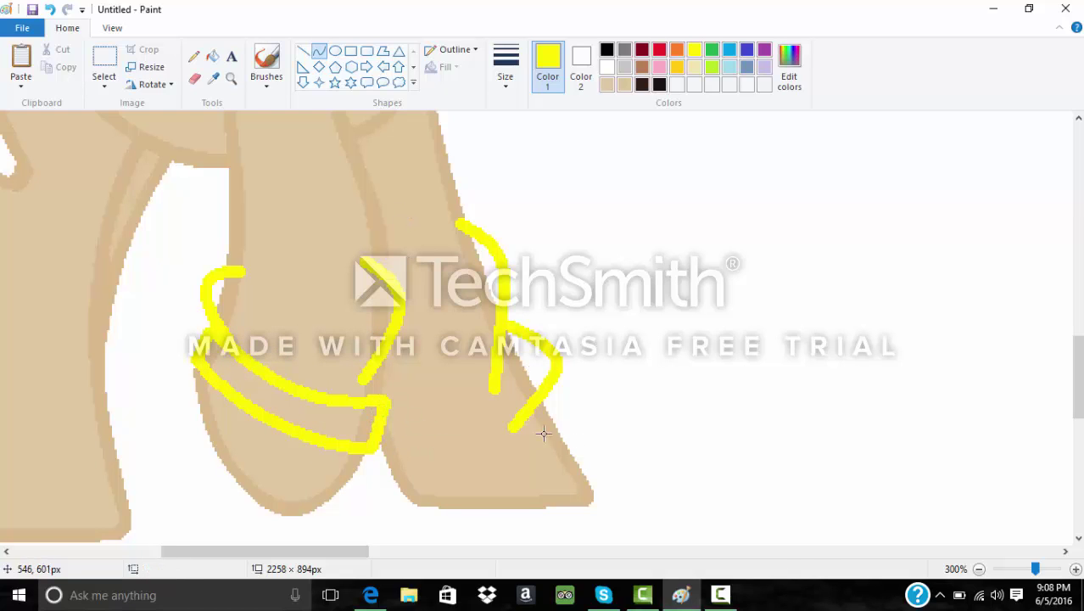
- Draw the upper edge of the outstretched foreleg's cuff as a slightly sagging yellow curve across the leg
mouse_move(552, 422)
left_mouse_down()
mouse_move(380, 453)
mouse_move(486, 453)
mouse_move(481, 444)
left_mouse_up()
left_click(50, 9)
left_click_drag(381, 450, 565, 430)
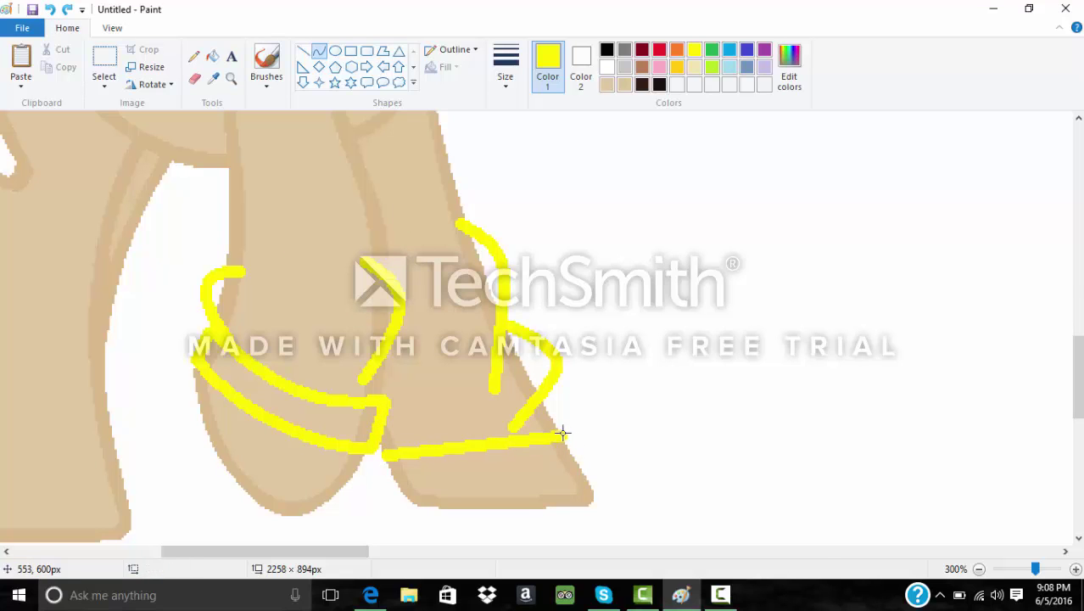
left_click_drag(501, 441, 483, 443)
left_click(695, 460)
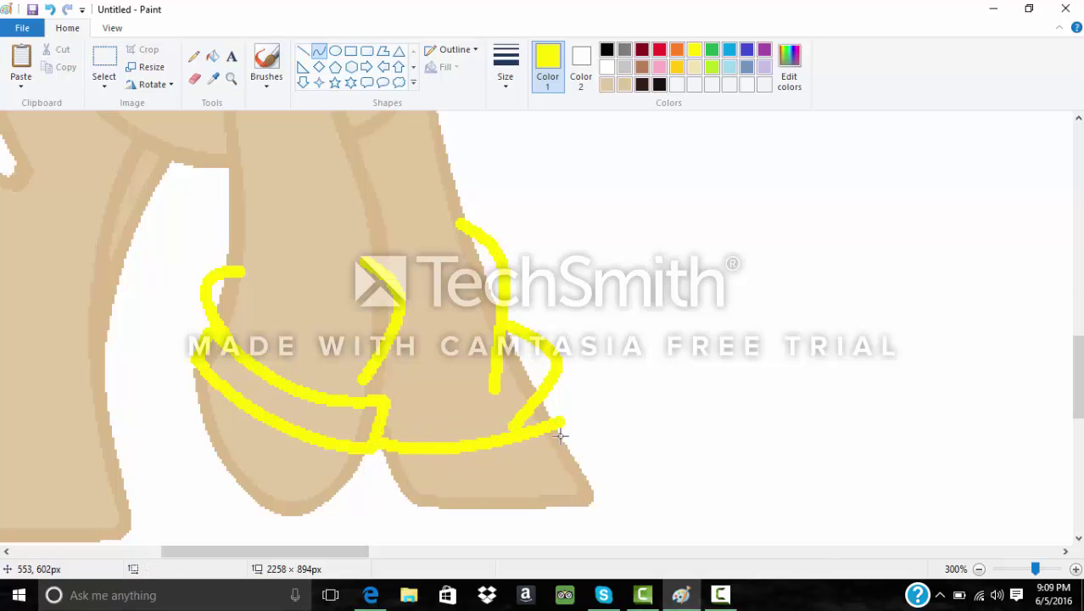
- Close the outstretched foreleg's cuff with a short front edge, a parallel curved lower edge and a short back edge in yellow
mouse_move(561, 419)
left_mouse_down()
mouse_move(575, 446)
mouse_move(432, 494)
mouse_move(380, 477)
left_mouse_up()
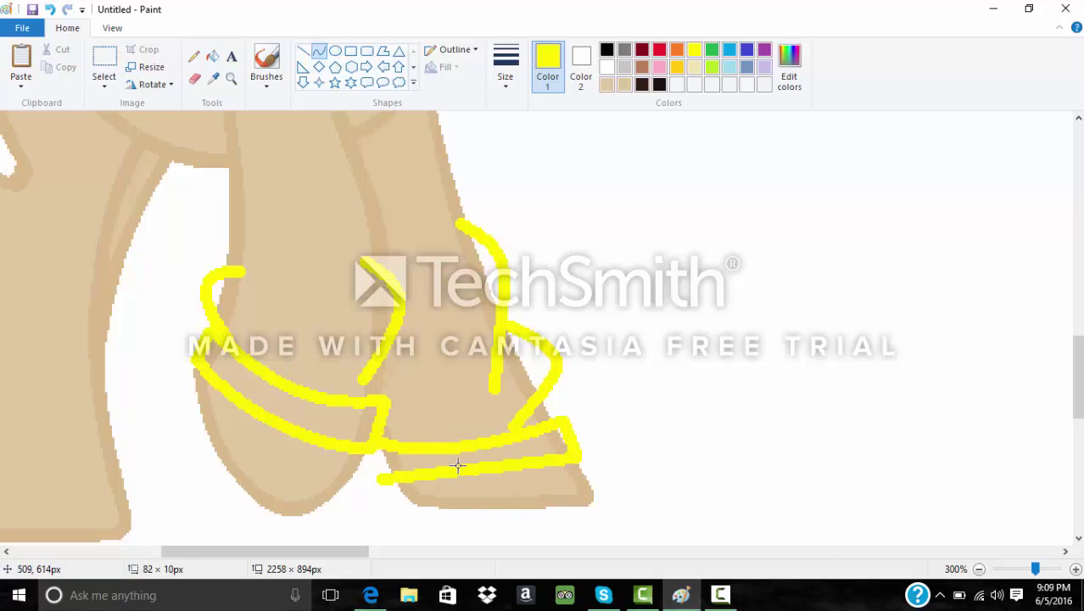
left_click_drag(457, 467, 458, 480)
left_click(458, 480)
left_click(387, 536)
left_click_drag(381, 448, 384, 480)
left_click_drag(379, 475, 381, 481)
left_click(52, 10)
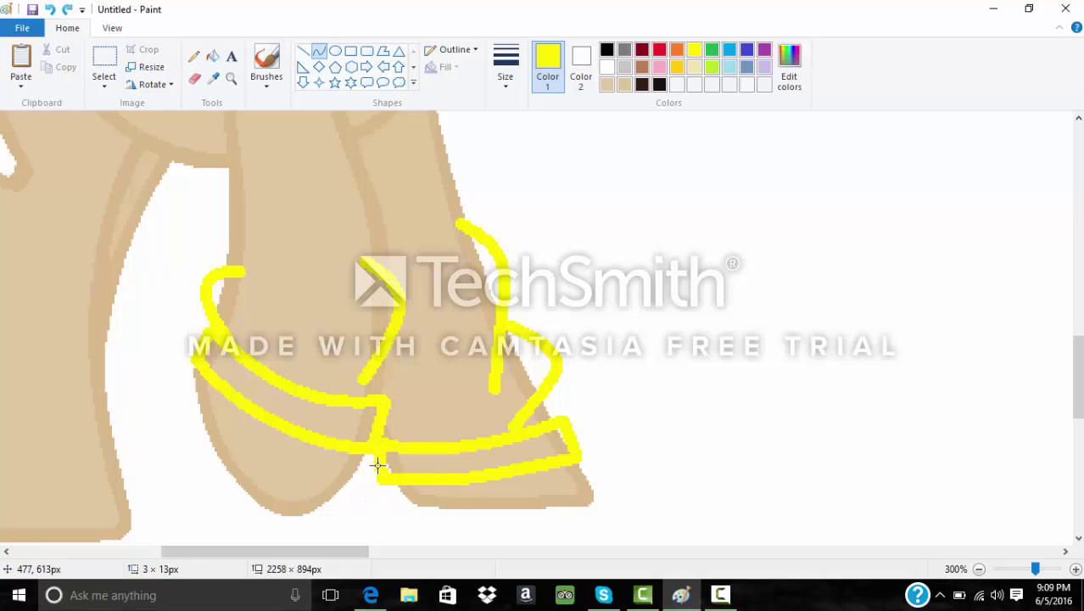
left_click(736, 431)
- Draw a gently bent yellow line across the torso from the back down to the belly as the hoodie's hem
scroll(1077, 315, "up", 5)
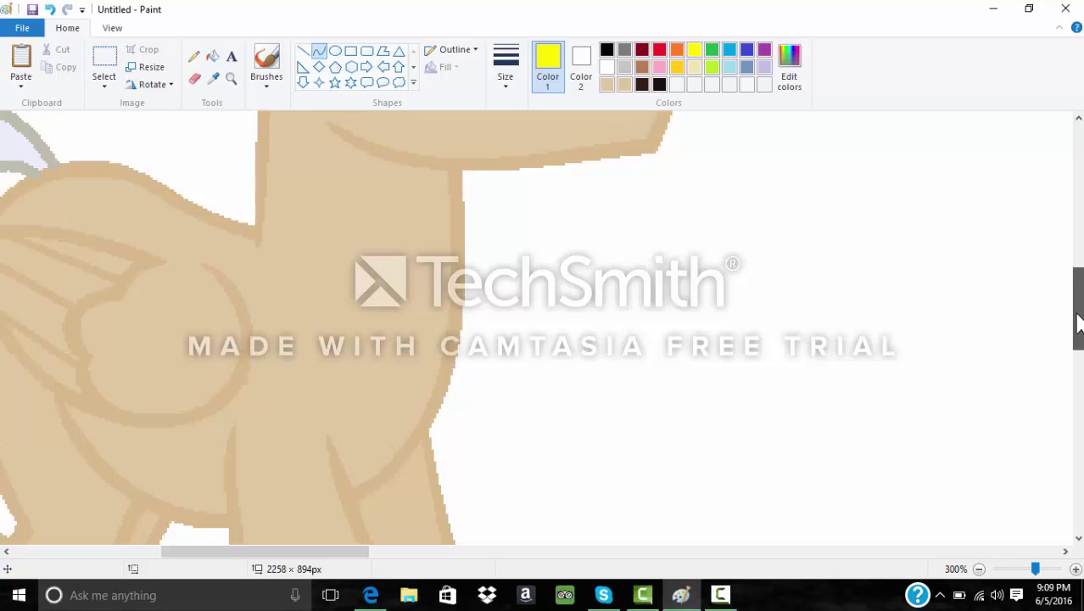
mouse_move(185, 127)
left_mouse_down()
mouse_move(159, 310)
mouse_move(159, 458)
left_mouse_up()
left_click_drag(193, 236, 146, 227)
left_click_drag(157, 340, 178, 374)
- Draw a parallel yellow curve behind the torso line and close the hem band at the back and belly
left_click_drag(340, 552, 306, 552)
left_click(348, 126)
mouse_move(332, 113)
left_mouse_down()
mouse_move(307, 220)
mouse_move(311, 442)
left_mouse_up()
left_click_drag(327, 175, 307, 192)
left_click_drag(314, 382, 336, 381)
left_click(368, 132)
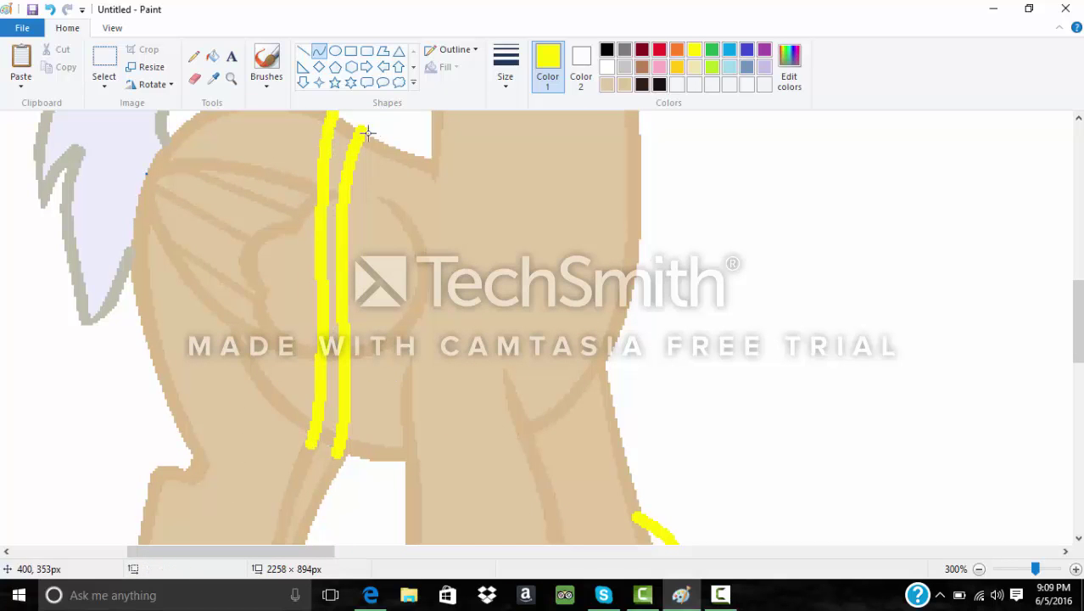
left_click_drag(311, 442, 340, 452)
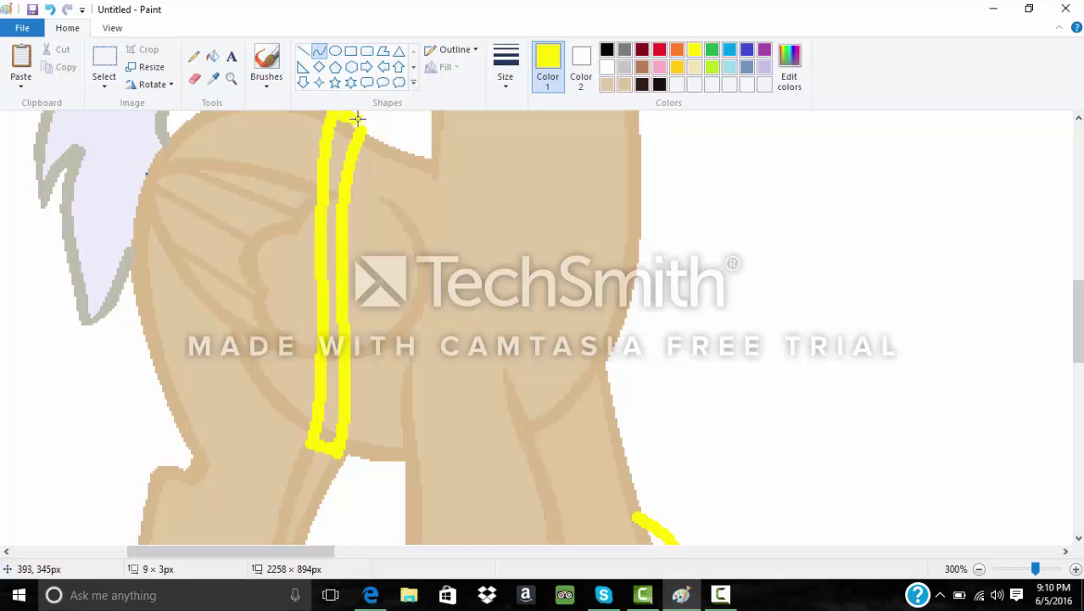
left_click(314, 58)
mouse_move(350, 407)
left_mouse_down()
mouse_move(384, 405)
mouse_move(348, 417)
mouse_move(384, 417)
mouse_move(346, 416)
mouse_move(366, 411)
left_mouse_up()
key("ctrl+z")
left_click(50, 9)
- Draw the hoodie's neckline as a sagging yellow curve from the back of the neck to the chest, ending in a small fold
scroll(627, 288, "up", 3)
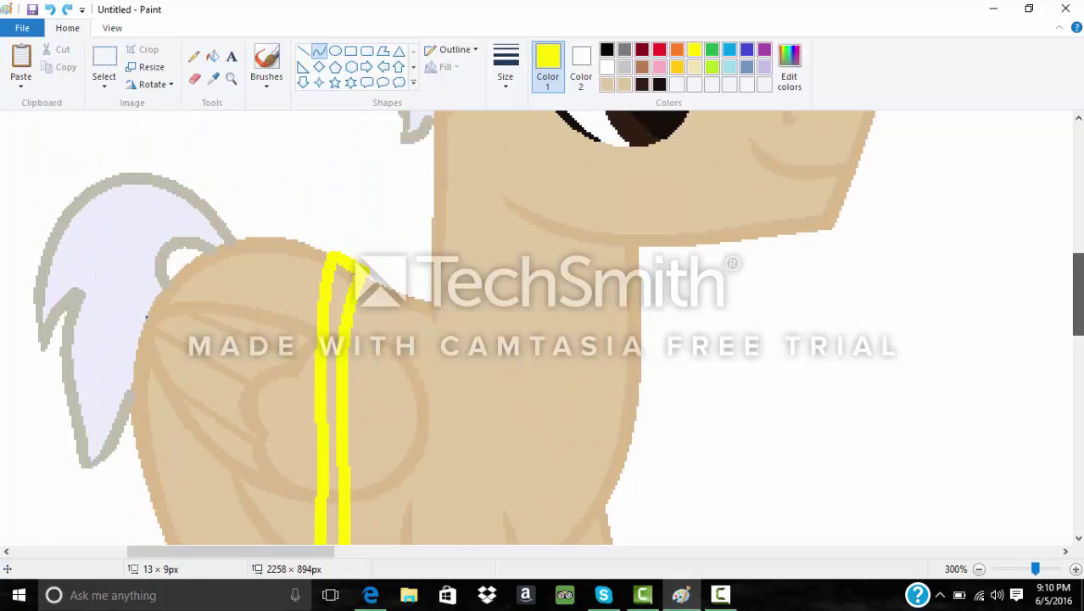
left_click_drag(432, 259, 653, 419)
scroll(152, 204, "down", 2, "ctrl")
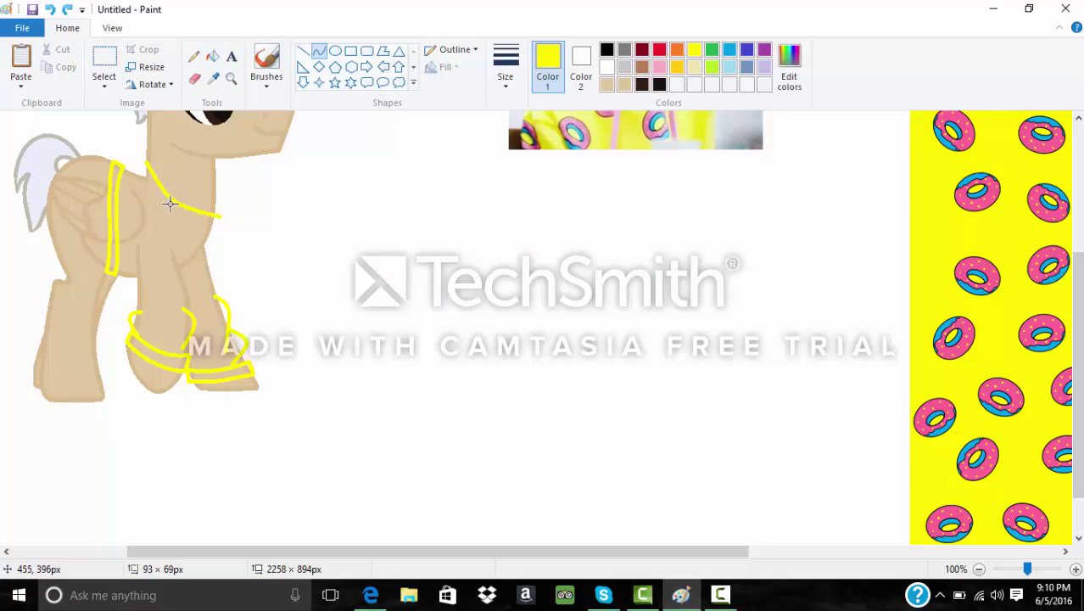
scroll(160, 218, "up", 2, "ctrl")
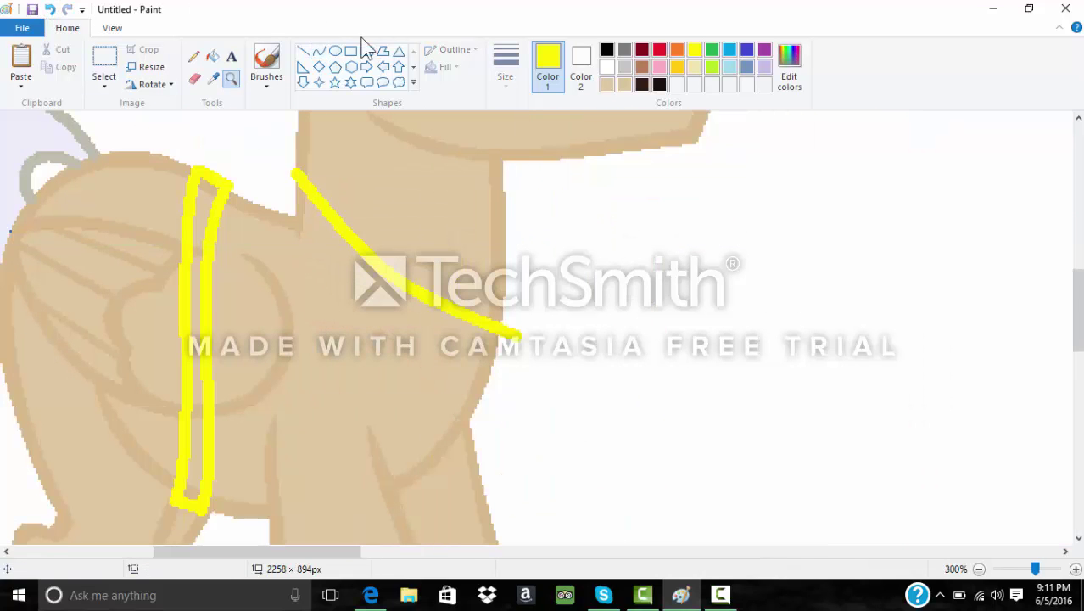
left_click_drag(507, 297, 529, 350)
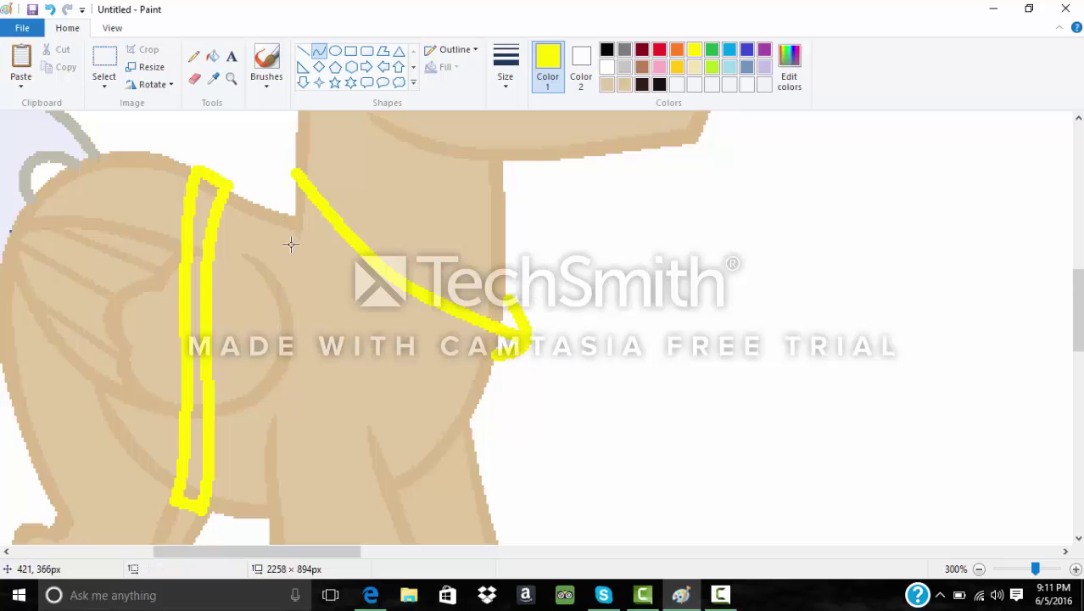
- Draw the back edge of the hood as a bulging yellow curve from the back of the neck down onto the shoulder
left_click_drag(297, 126, 288, 275)
mouse_move(292, 170)
left_mouse_down()
mouse_move(247, 164)
mouse_move(222, 229)
mouse_move(217, 191)
mouse_move(300, 188)
left_mouse_up()
left_click_drag(282, 275, 336, 303)
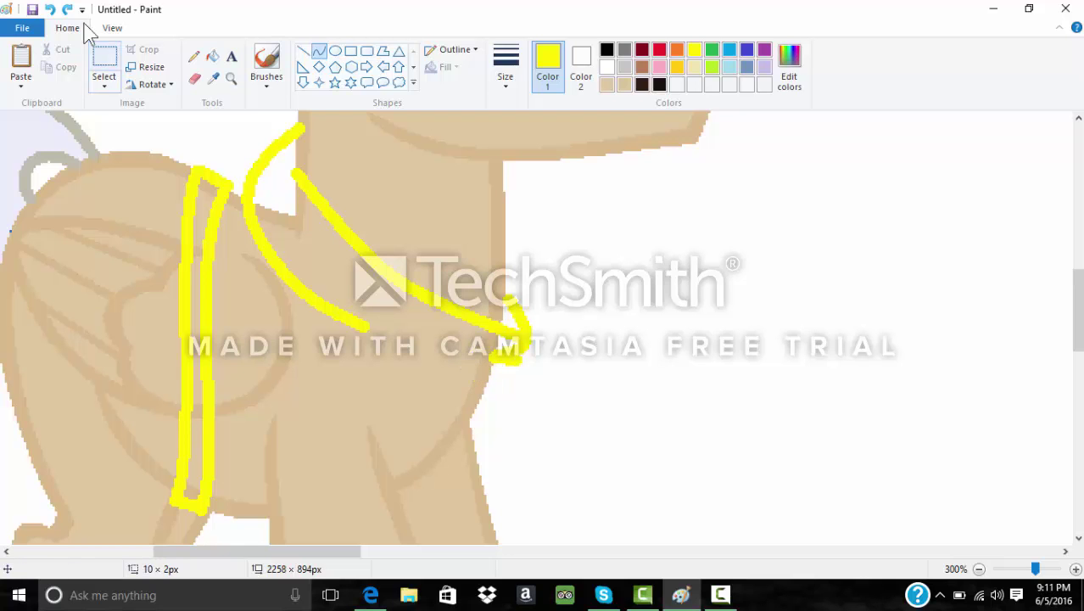
- Draw a hoodie drawstring as a thick, slightly curved line down the chest in the pale pink sampled from the reference photo
left_click(213, 78)
left_click_drag(350, 550, 584, 549)
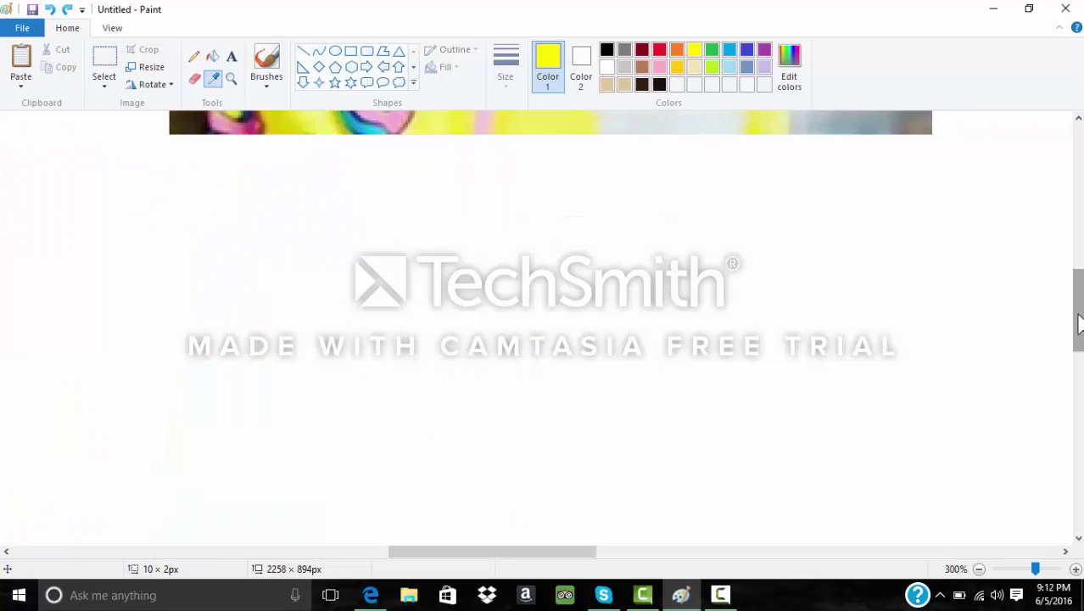
left_click_drag(1078, 318, 1078, 260)
left_click(502, 285)
left_click_drag(500, 549, 241, 549)
scroll(1010, 332, "down", 8)
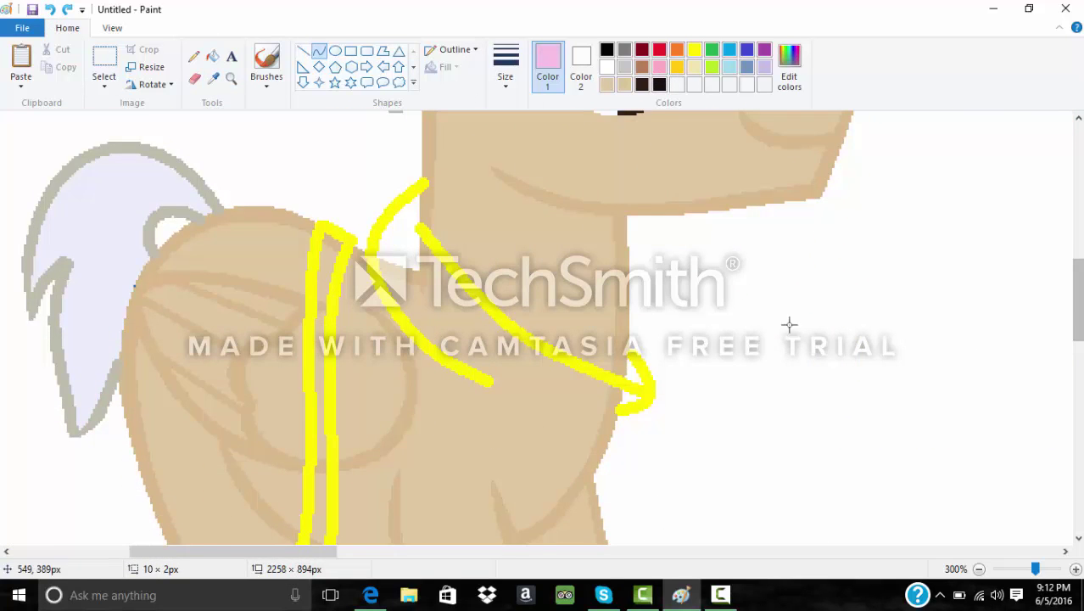
left_click(506, 75)
left_click(532, 204)
left_click_drag(589, 251, 578, 465)
left_click_drag(571, 297, 568, 288)
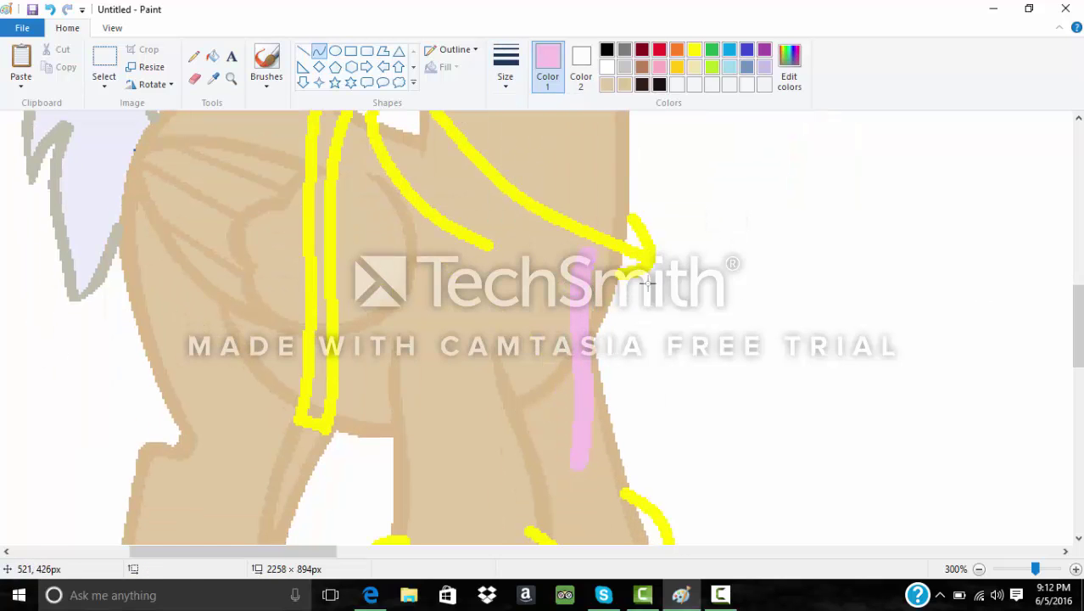
- Recolour the tan outlines of the chest and the outstretched foreleg with the yellow sampled from the hoodie lines
left_click(212, 77)
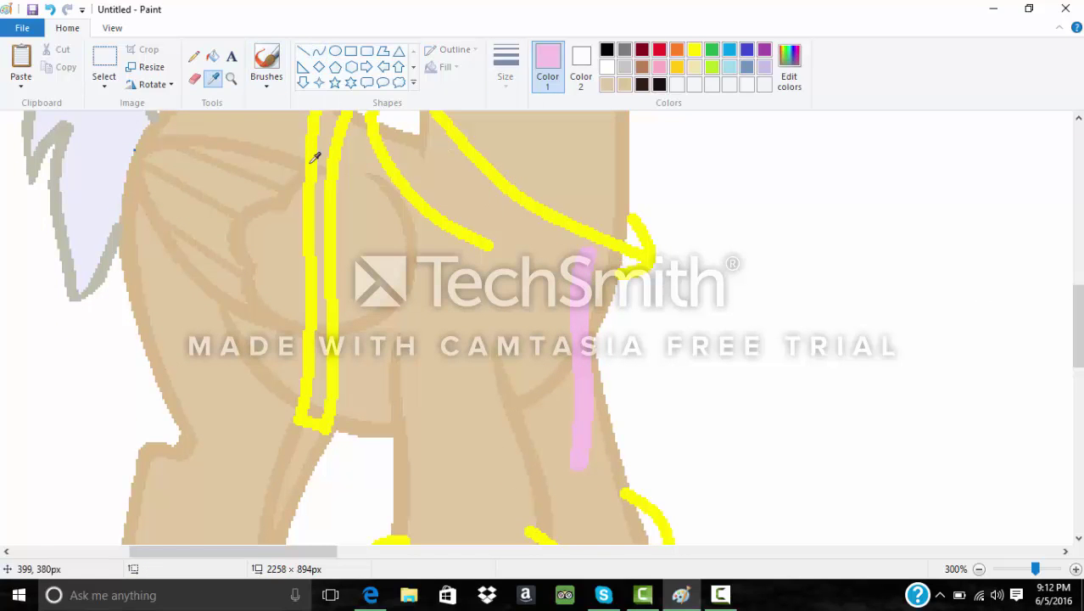
left_click(312, 156)
left_click(212, 56)
left_click(386, 431)
left_click(49, 10)
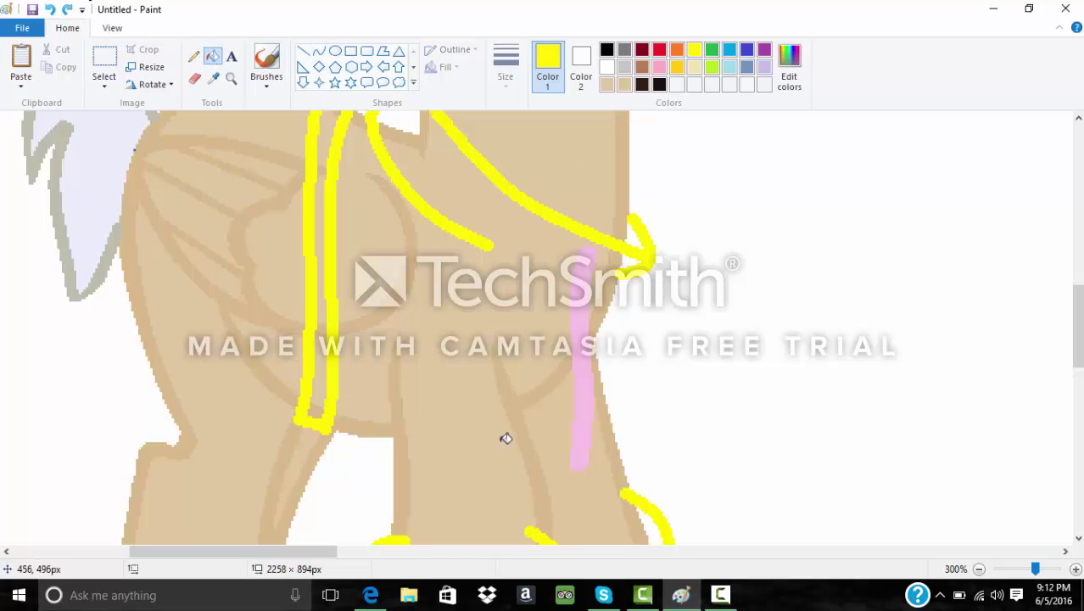
left_click(508, 434)
left_click(599, 367)
scroll(530, 117, "down", 5)
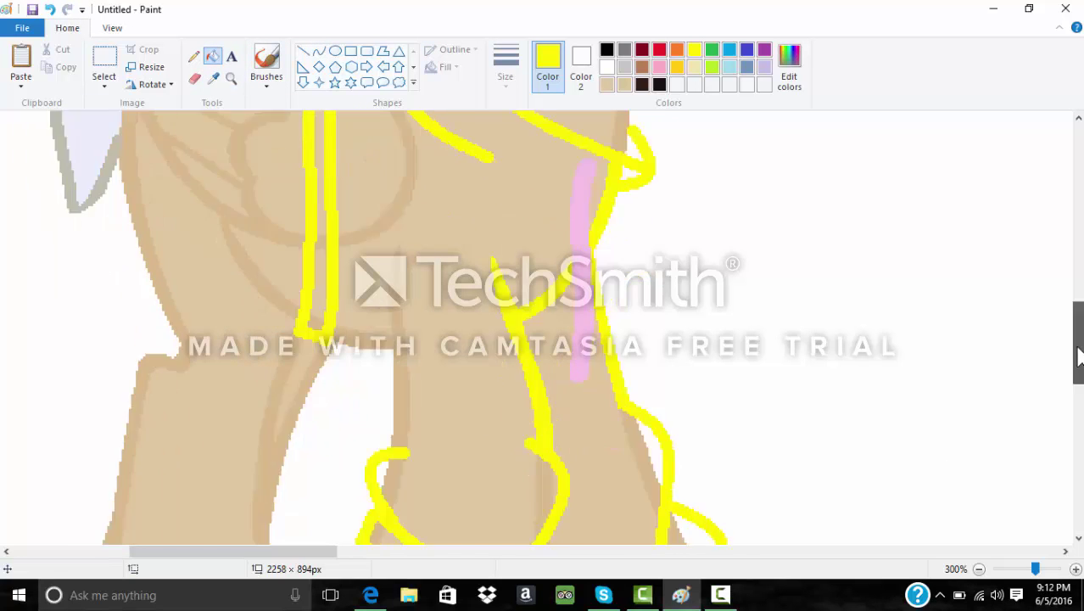
scroll(455, 172, "up", 5)
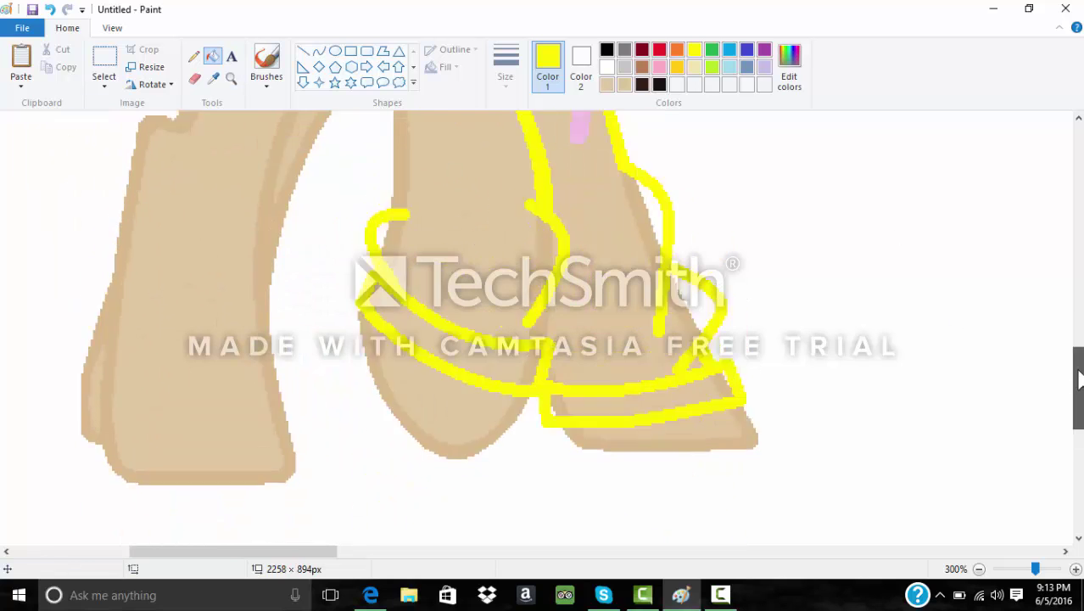
left_click(398, 287)
left_click(49, 9)
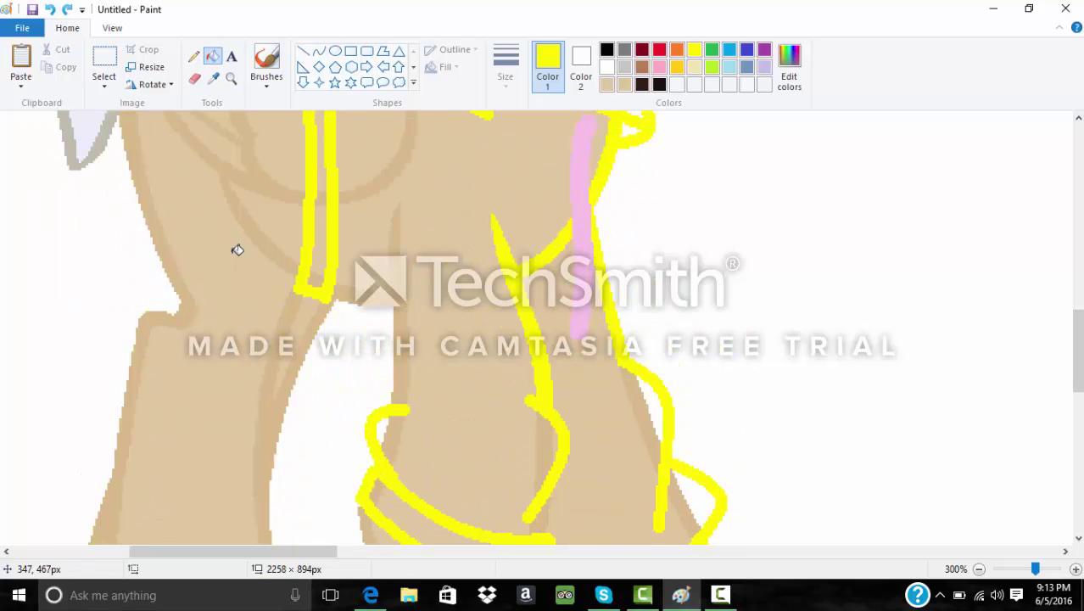
- Draw a short white curve below the hem's belly corner to separate the belly outline from the hind leg's outline
left_click(318, 52)
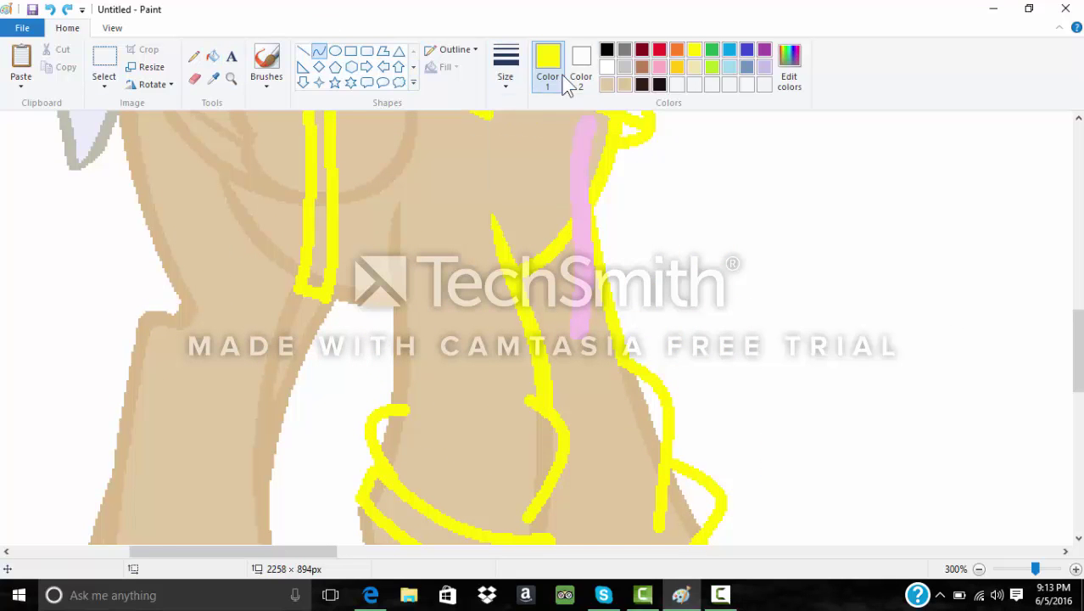
left_click(607, 67)
left_click_drag(331, 300, 330, 332)
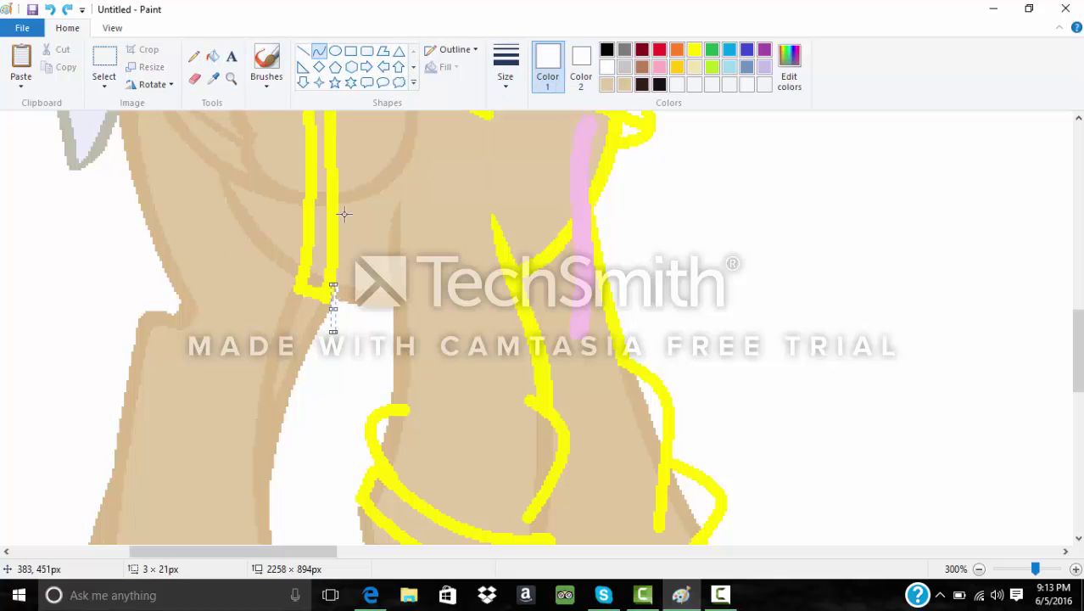
left_click(784, 232)
- Recolour the belly outline and the near foreleg's back edge with the yellow sampled from the hem
left_click(213, 58)
left_click(213, 78)
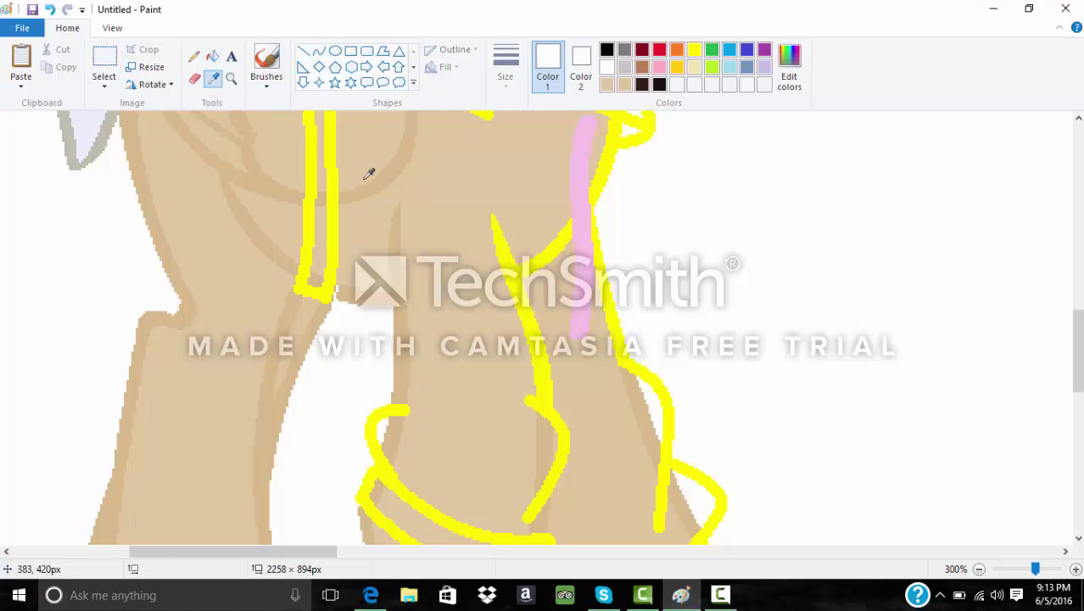
left_click(312, 171)
left_click(388, 295)
left_click(193, 55)
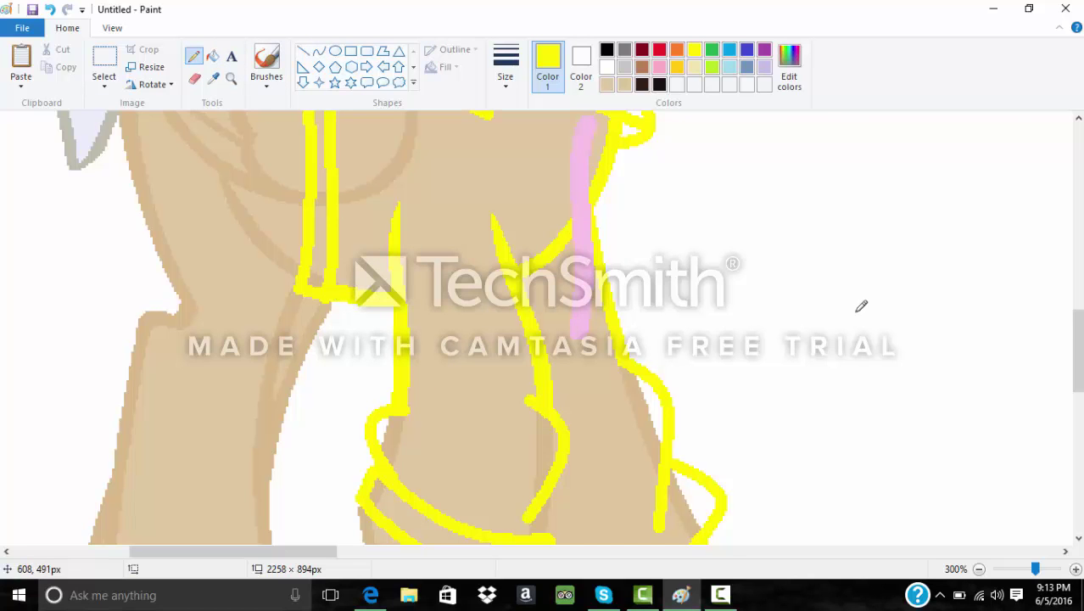
- Draw a second thick drawstring in front of the chest, curving down from the neckline fold in the sampled pale pink
left_click_drag(1077, 350, 1077, 313)
left_click(213, 78)
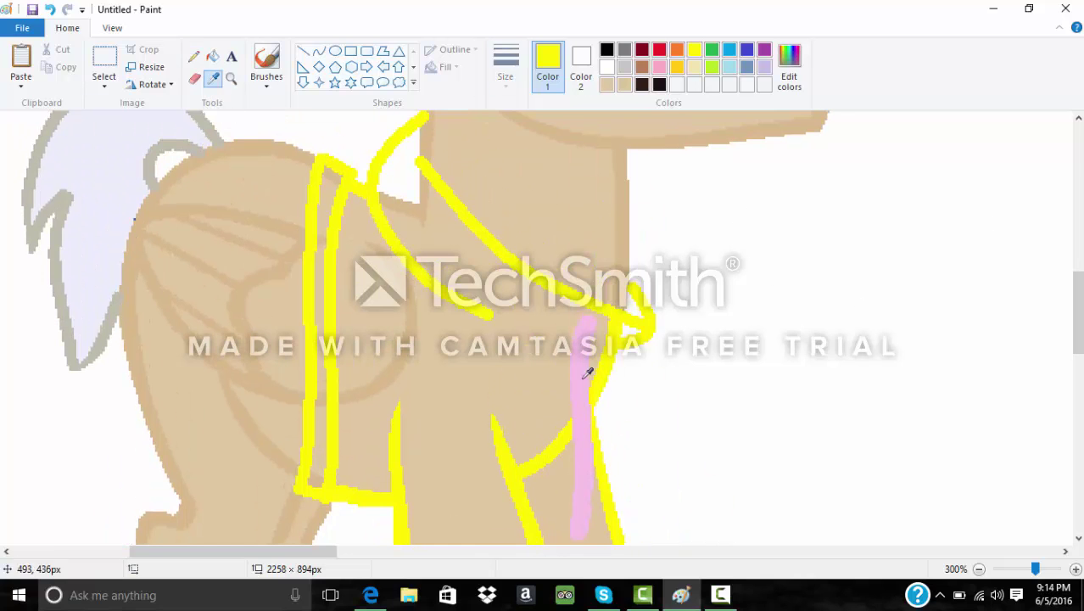
left_click(587, 373)
left_click(504, 66)
left_click(318, 51)
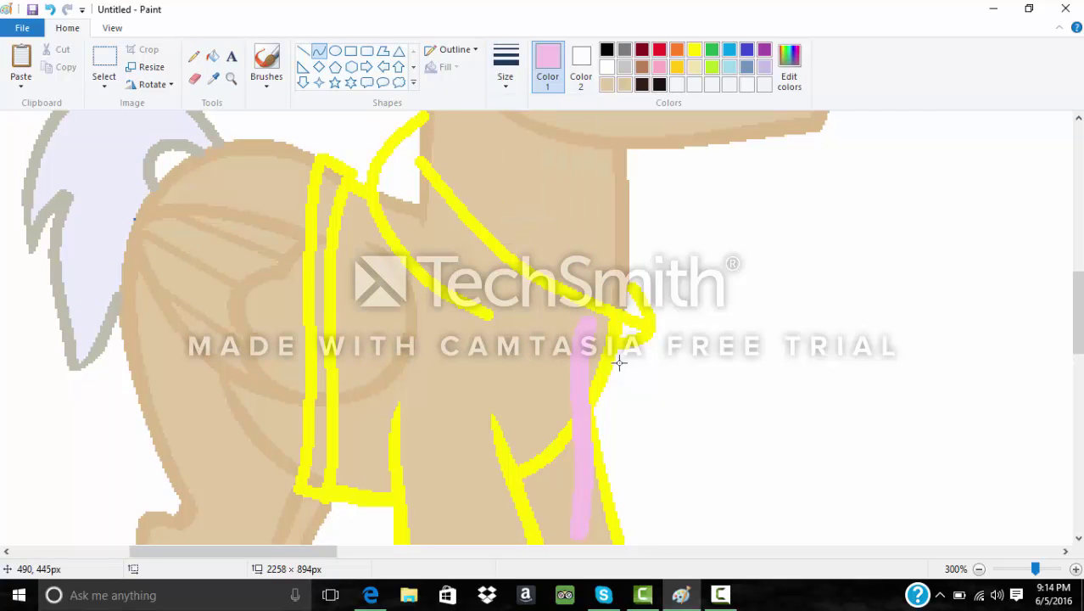
left_click_drag(622, 357, 633, 500)
left_click_drag(641, 436, 636, 450)
- Fill the hoodie's torso and the outstretched foreleg's sleeve with white
scroll(636, 451, "down", 2)
mouse_move(316, 273)
left_mouse_down()
mouse_move(157, 208)
mouse_move(207, 218)
left_mouse_up()
left_click(213, 56)
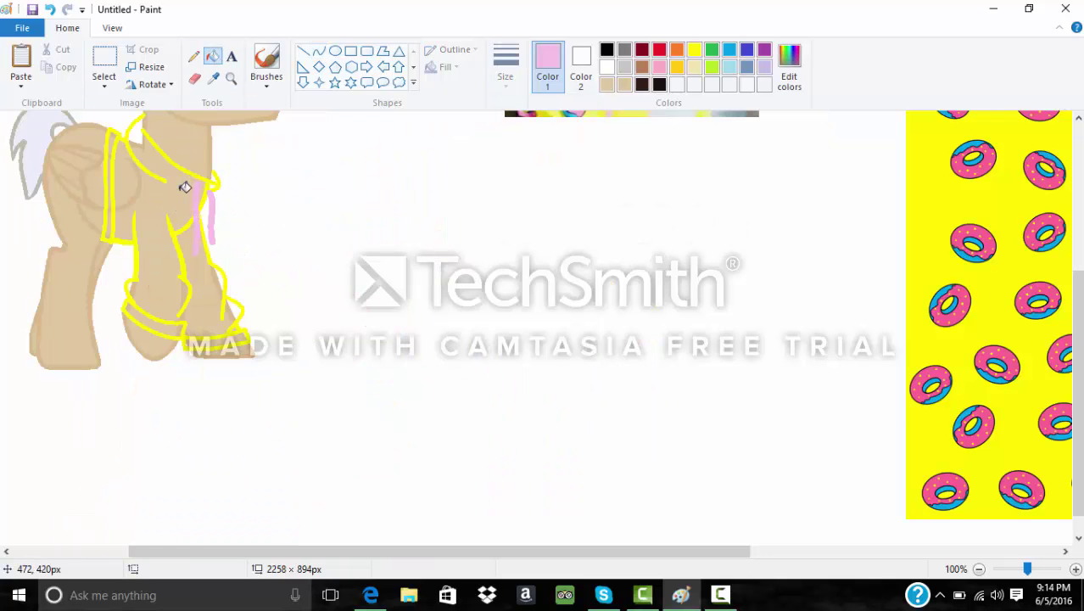
right_click(174, 183)
right_click(127, 144)
left_click(49, 10)
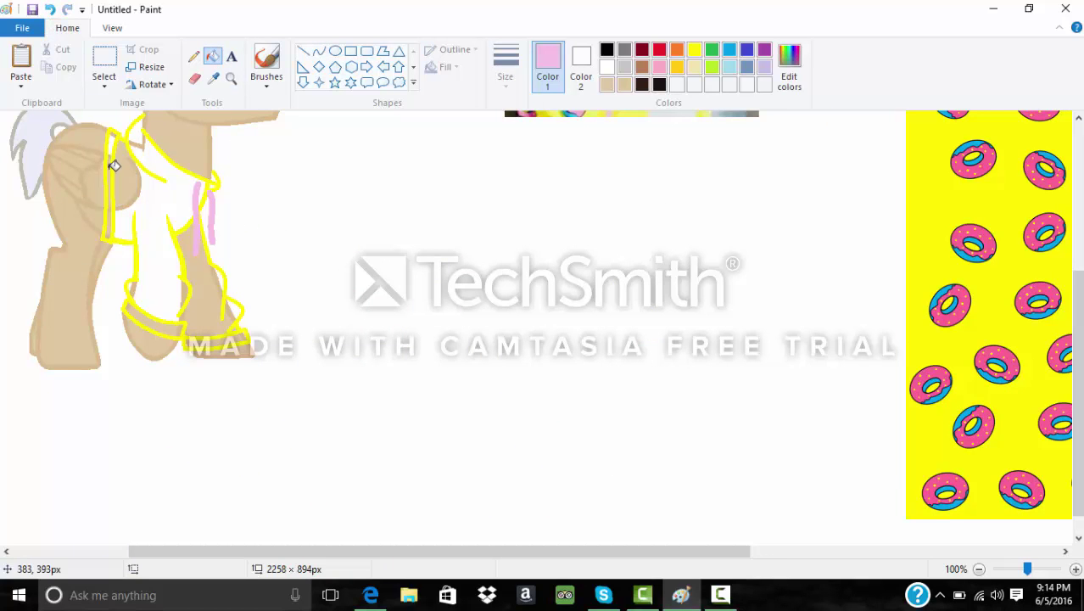
left_click(49, 9)
right_click(199, 292)
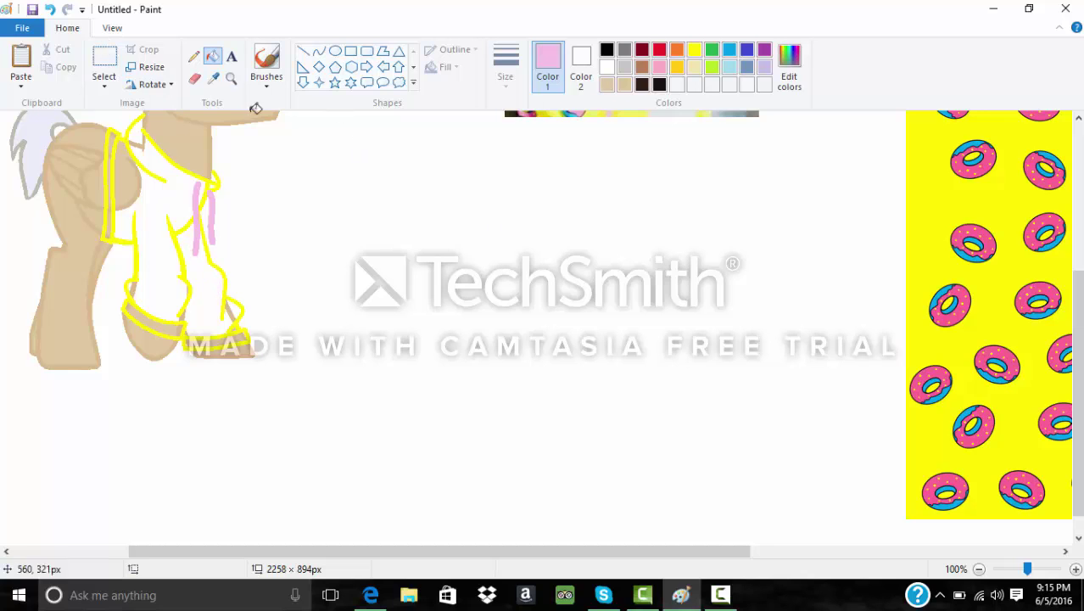
- Draw a short arched yellow line over the top of the wing between the hem and the hood
left_click(230, 79)
left_click(148, 192)
left_click(560, 339)
left_click(239, 142)
left_click(213, 80)
left_click(336, 182)
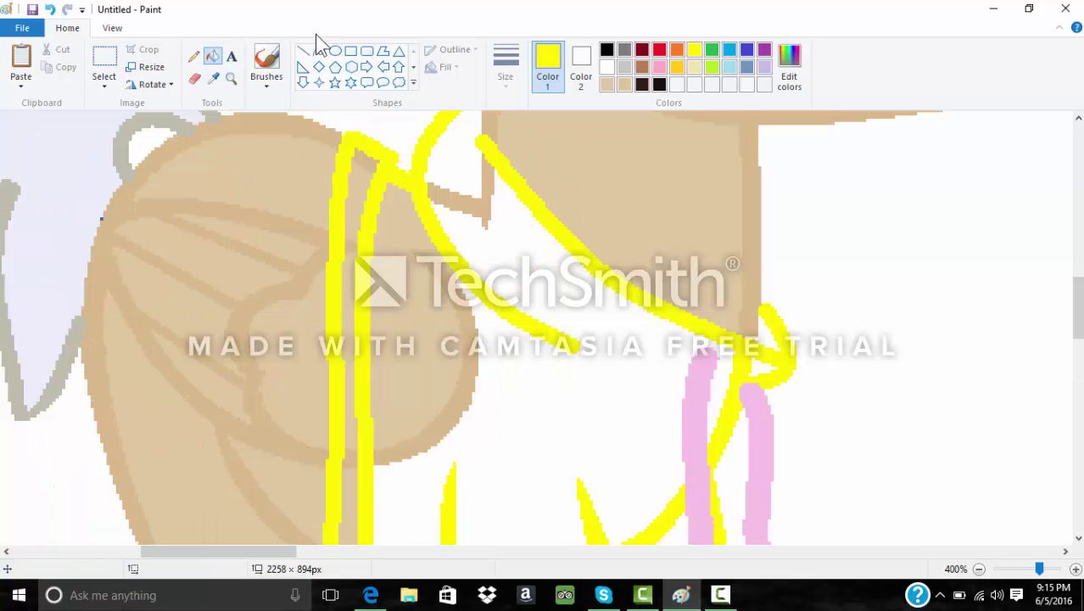
left_click(319, 51)
left_click(505, 70)
left_click(509, 173)
mouse_move(372, 238)
left_mouse_down()
mouse_move(430, 239)
mouse_move(437, 257)
left_mouse_up()
mouse_move(402, 242)
left_mouse_down()
mouse_move(395, 227)
mouse_move(427, 237)
left_mouse_up()
- Extend the wing's upper outline across the hem band in the sampled tan outline colour
left_click(302, 51)
left_click(213, 78)
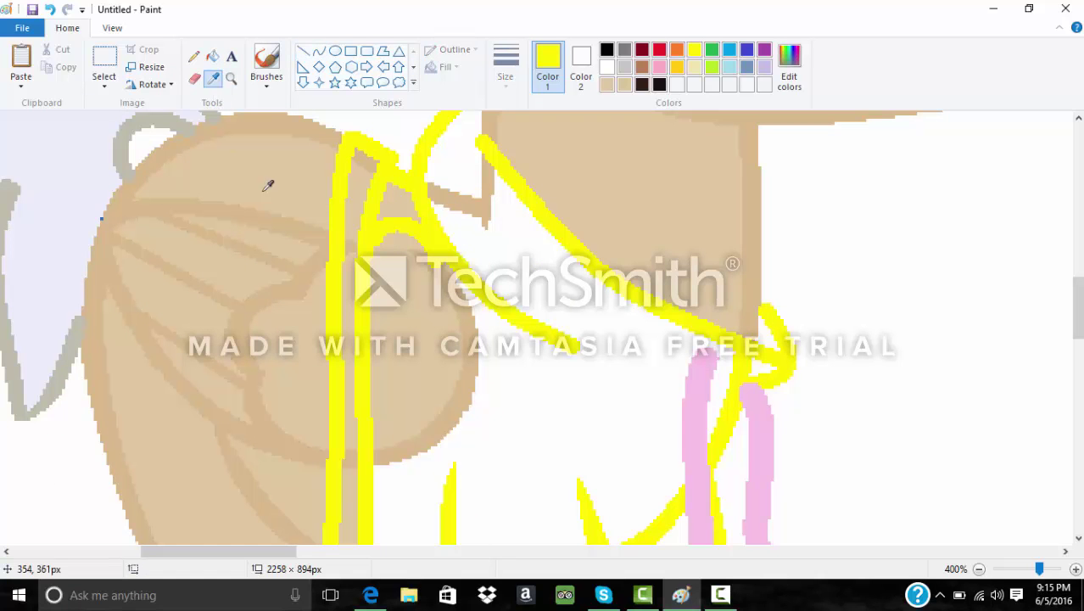
left_click(271, 217)
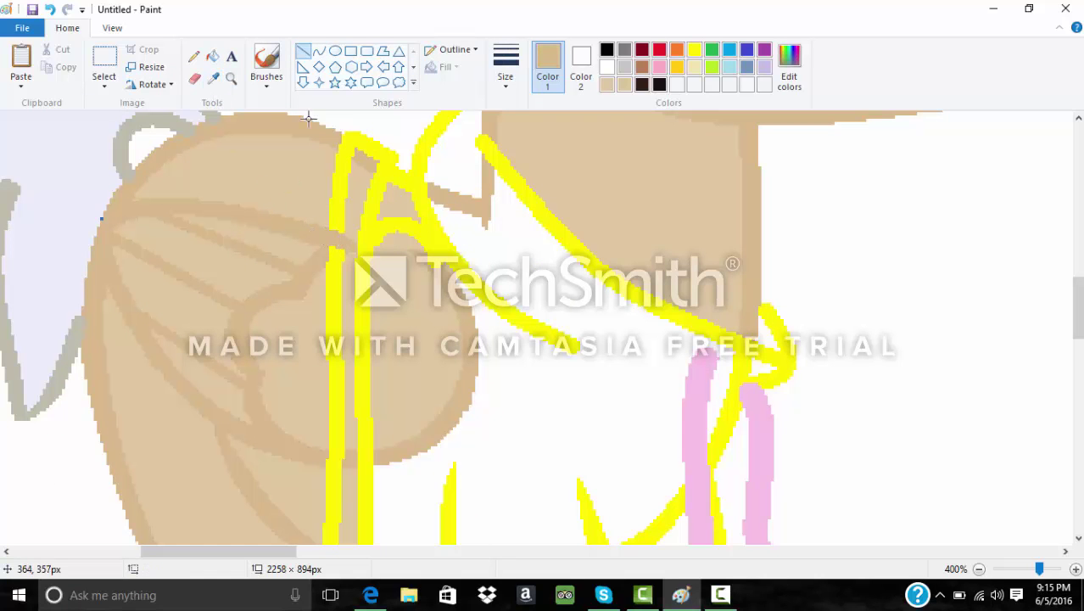
left_click(318, 51)
left_click_drag(346, 239, 312, 267)
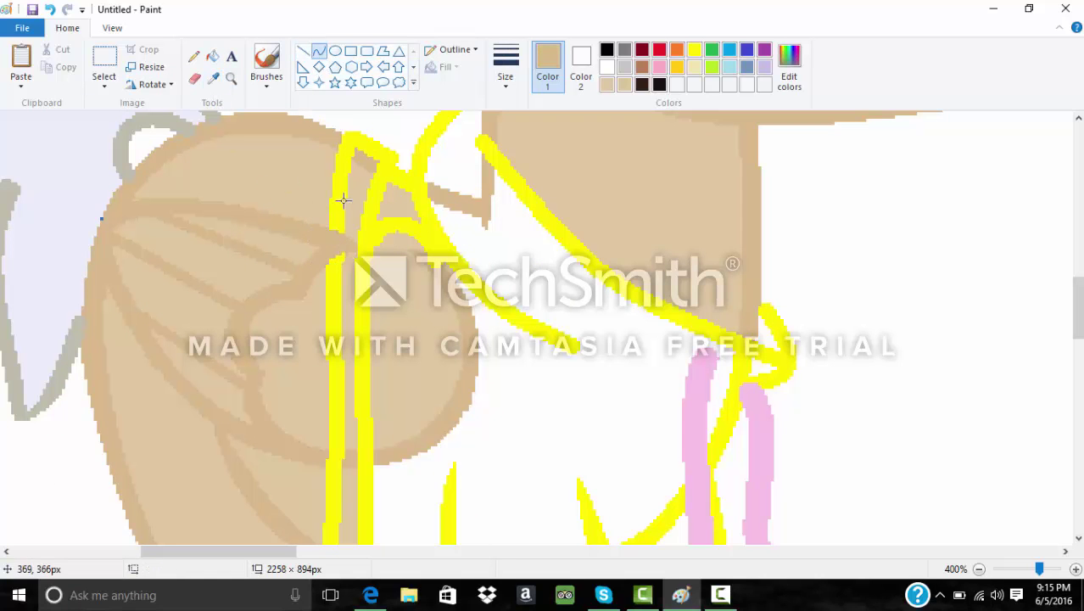
- Draw a tan curve across the hem band to continue the wing's lower outline
scroll(319, 458, "up", 3)
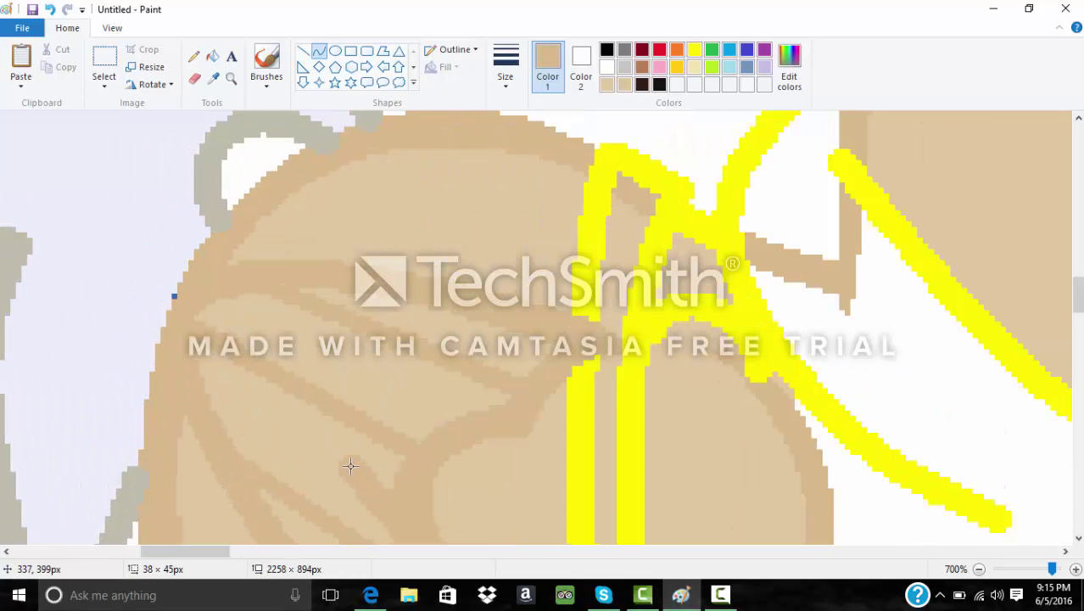
left_click(978, 569)
left_click(979, 569)
left_click(978, 569)
left_click(979, 569)
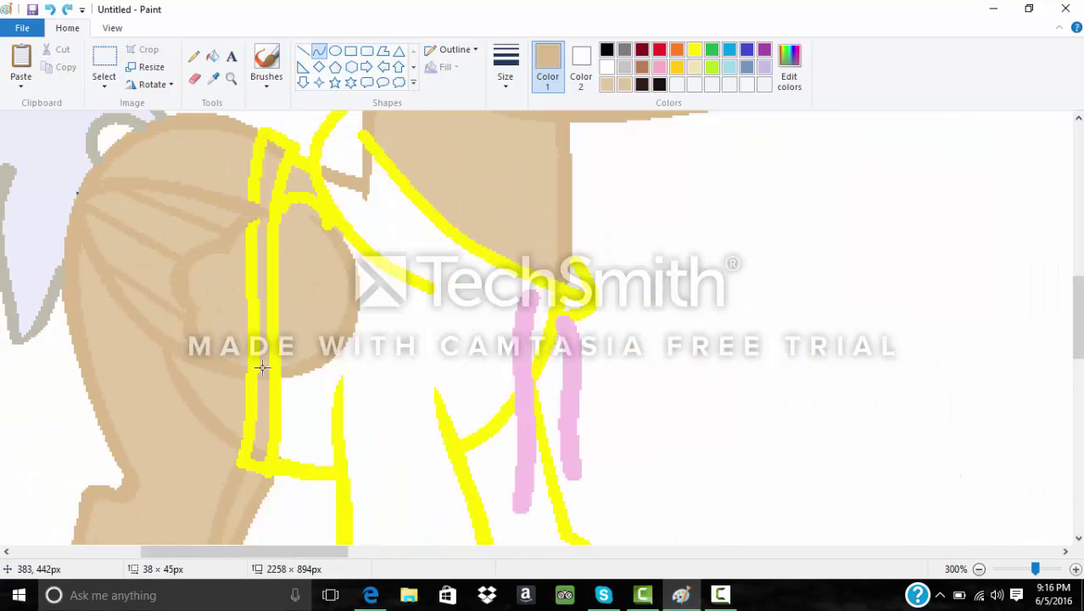
left_click_drag(237, 367, 297, 368)
left_click(264, 371)
left_click(66, 277)
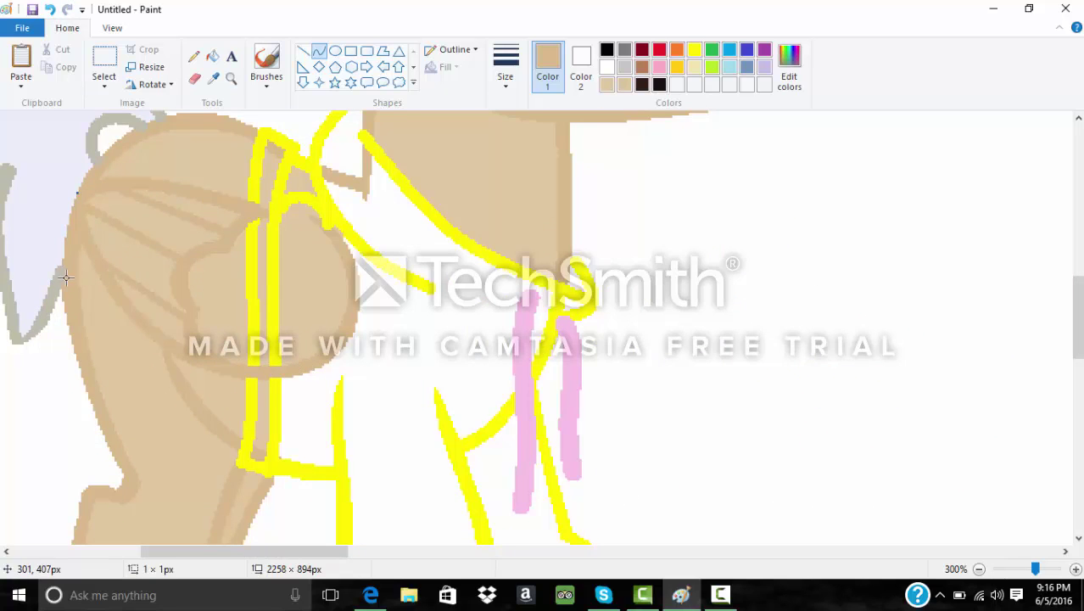
left_click(114, 289)
left_click(103, 153)
left_click(188, 171)
- Fill the patch between hem and hood above the wing with white, and erase the hem lines crossing the wing with light tan
left_click(606, 67)
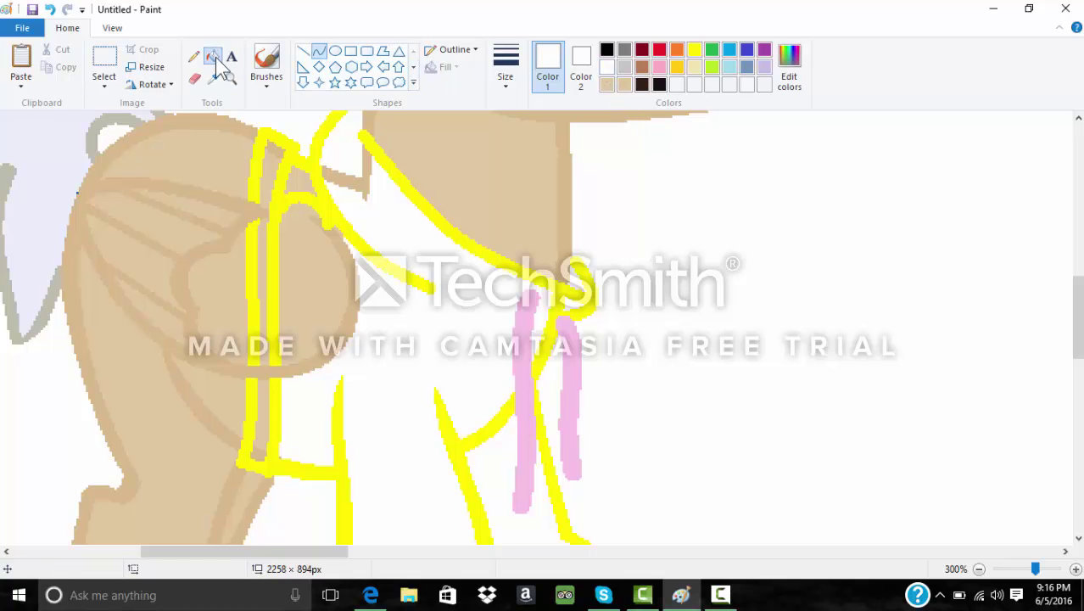
left_click(212, 56)
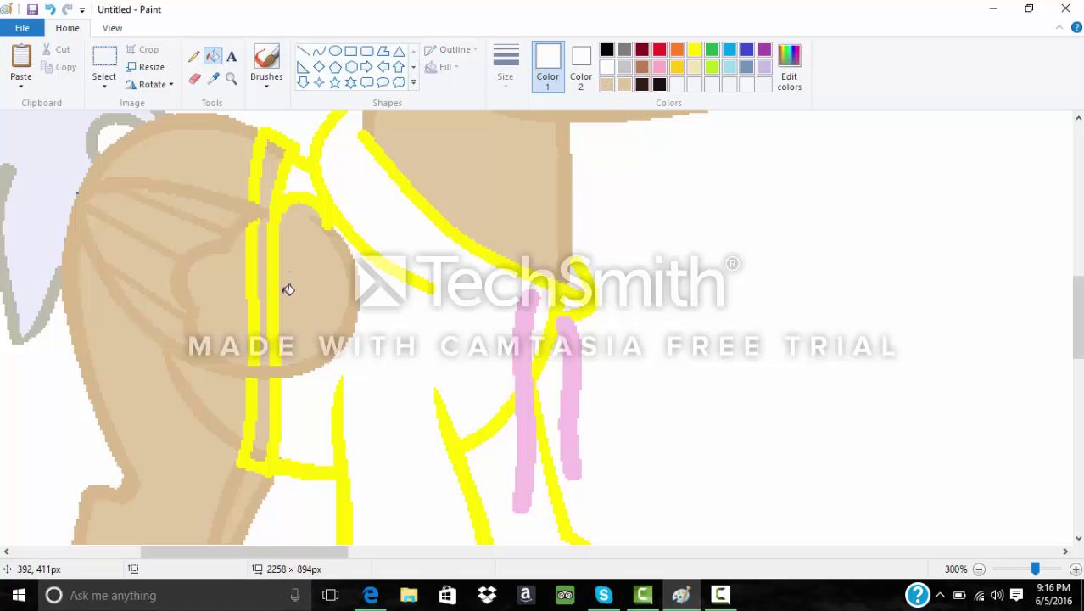
left_click(196, 79)
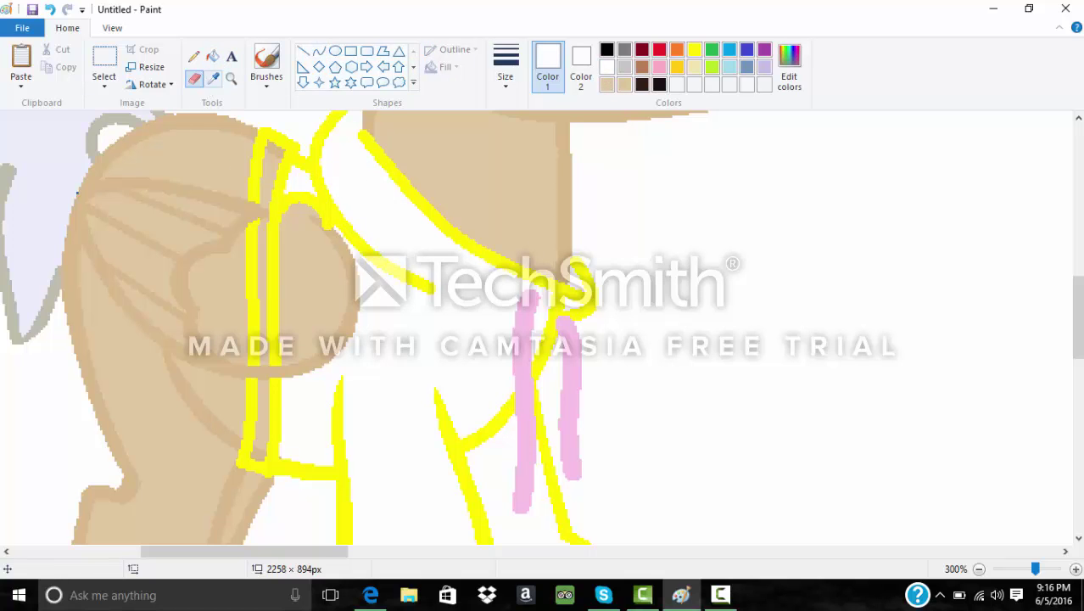
left_click(624, 84)
left_click(277, 287)
left_click(581, 68)
left_click(624, 83)
mouse_move(264, 316)
left_mouse_down()
mouse_move(276, 286)
mouse_move(257, 244)
left_mouse_up()
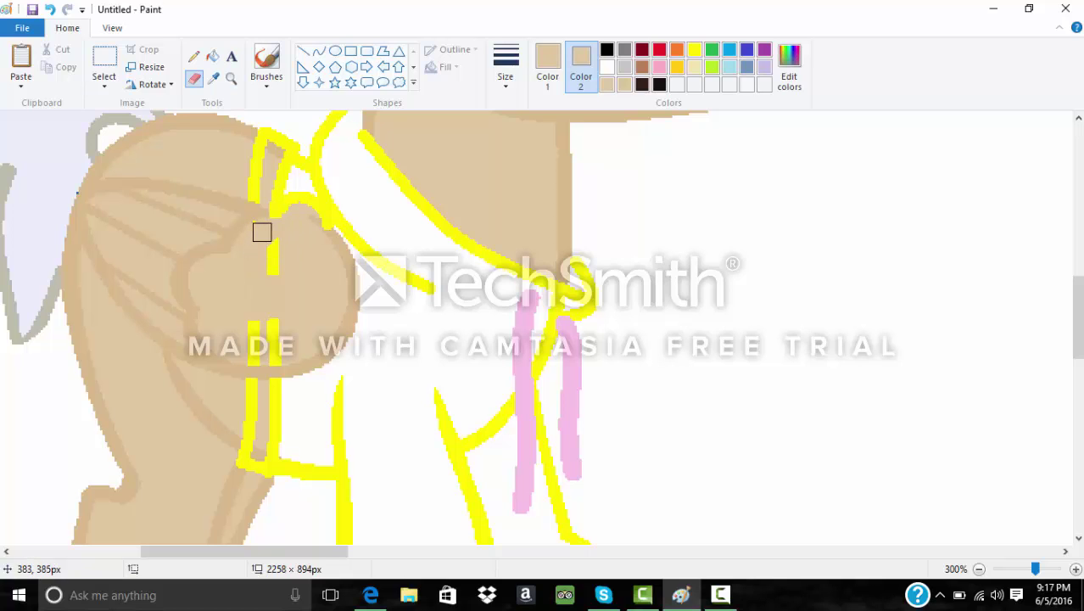
left_click_drag(281, 259, 276, 356)
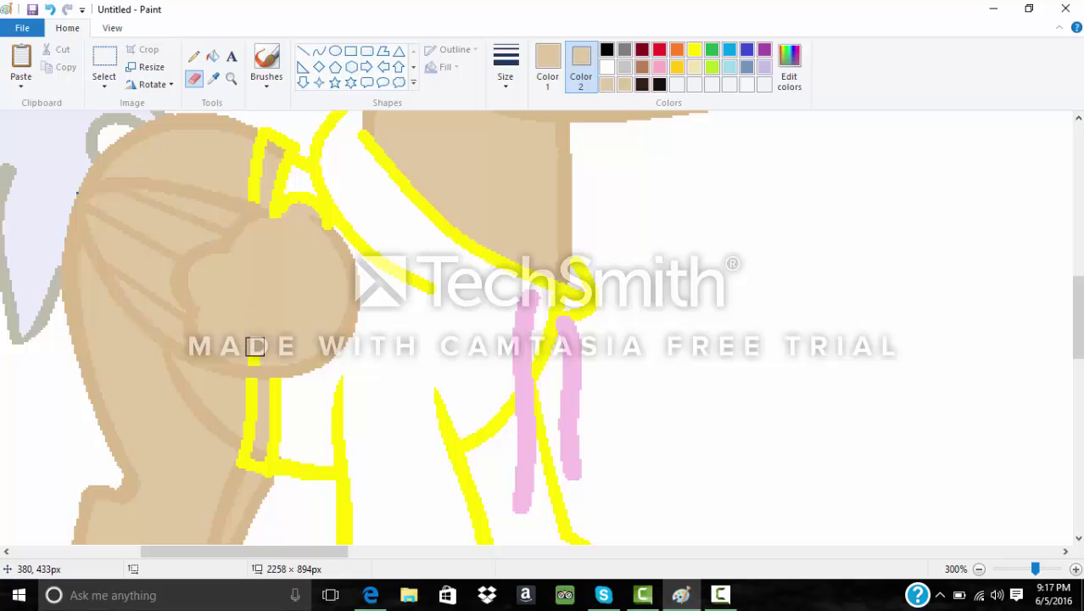
- Fill the hem band above and below the wing with white, and set the eraser colour to white
left_click(213, 55)
left_click(329, 201)
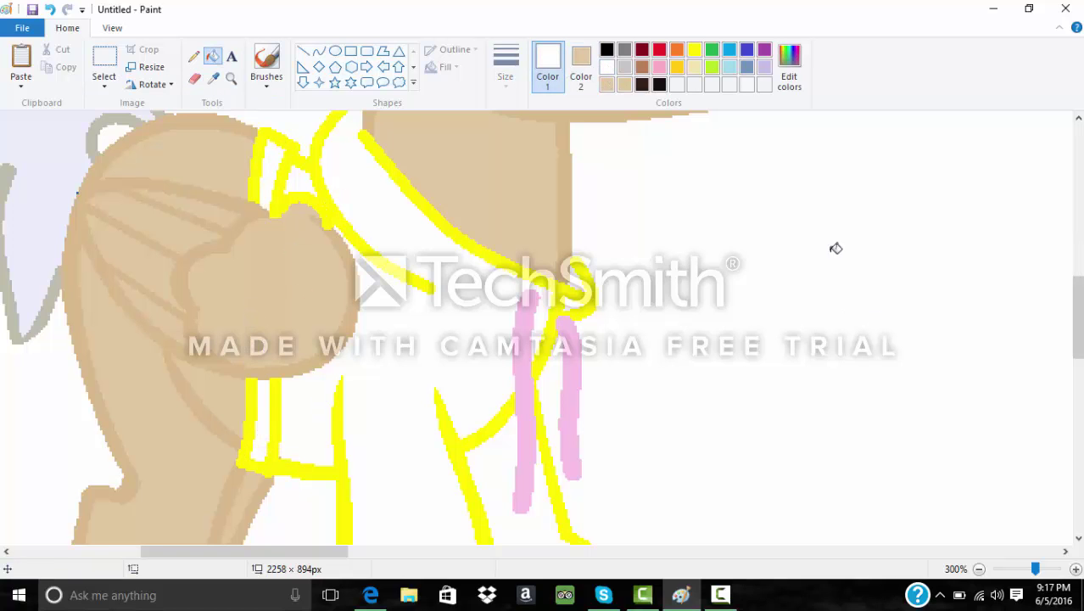
left_click(194, 78)
left_click(581, 68)
left_click(606, 67)
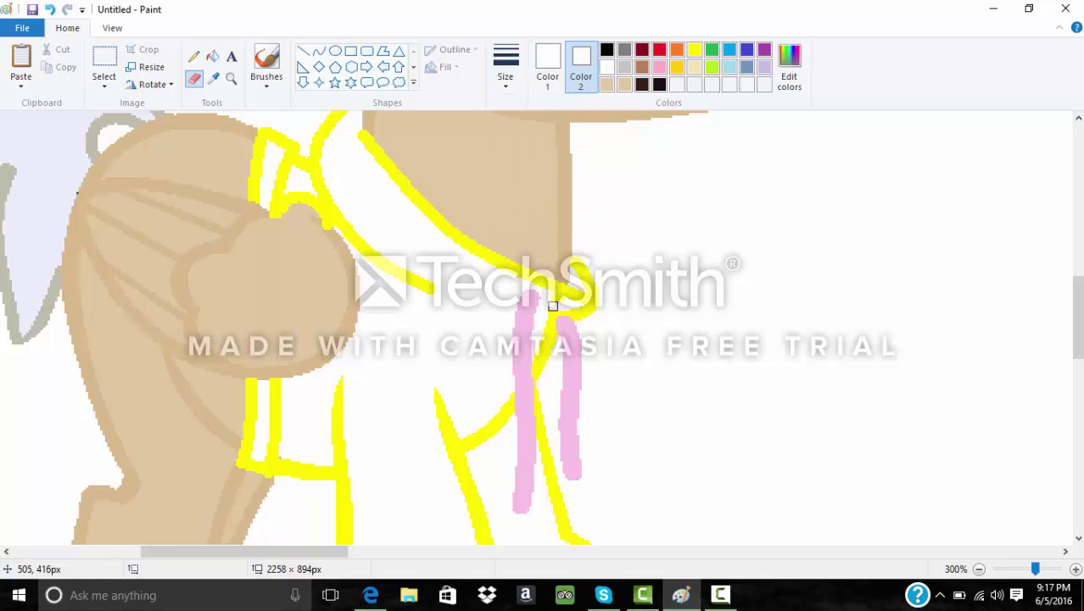
- Recolour the tan outline piece just above the near foreleg's cuff with the sampled yellow, and set the fill colour to white
left_click_drag(1077, 333, 1077, 393)
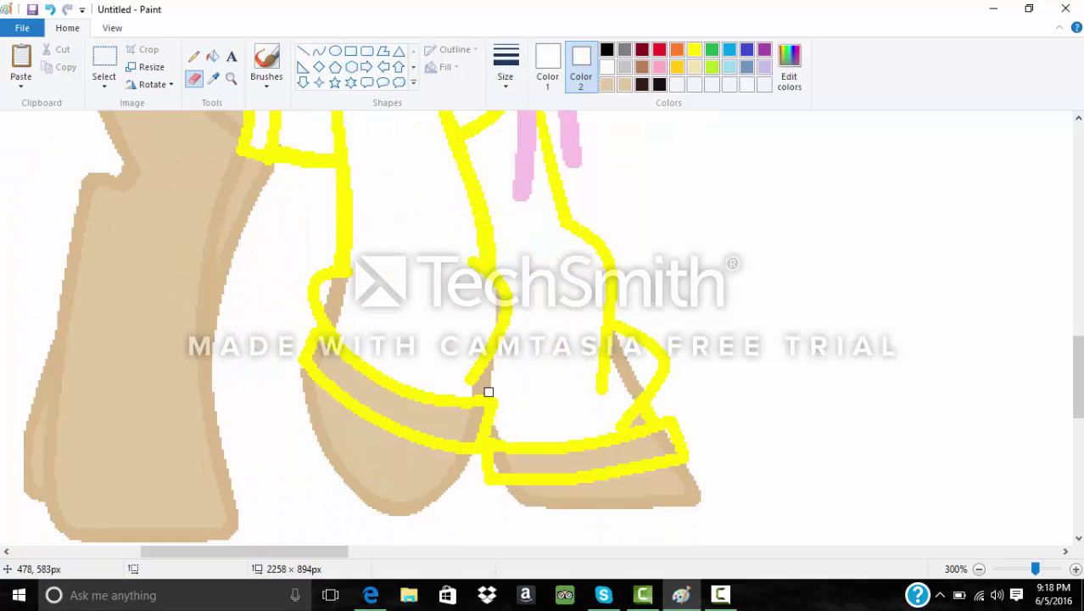
left_click(217, 76)
left_click(343, 152)
left_click(213, 55)
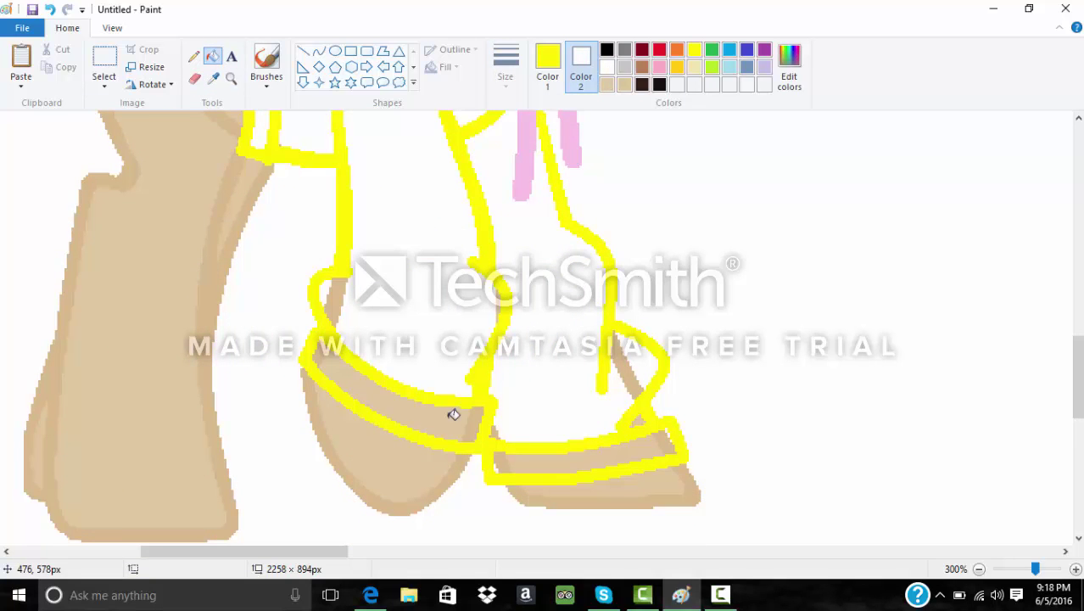
left_click(548, 63)
left_click(606, 67)
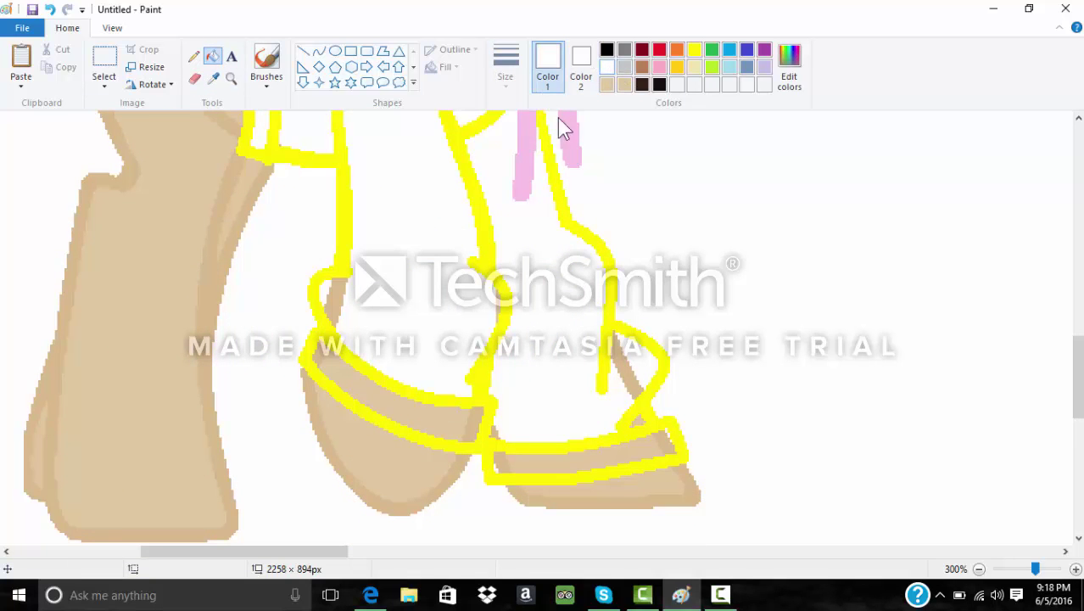
- Fill the tan patches inside the hoodie's sleeves and both cuffs with white
left_click(629, 365)
left_click(509, 461)
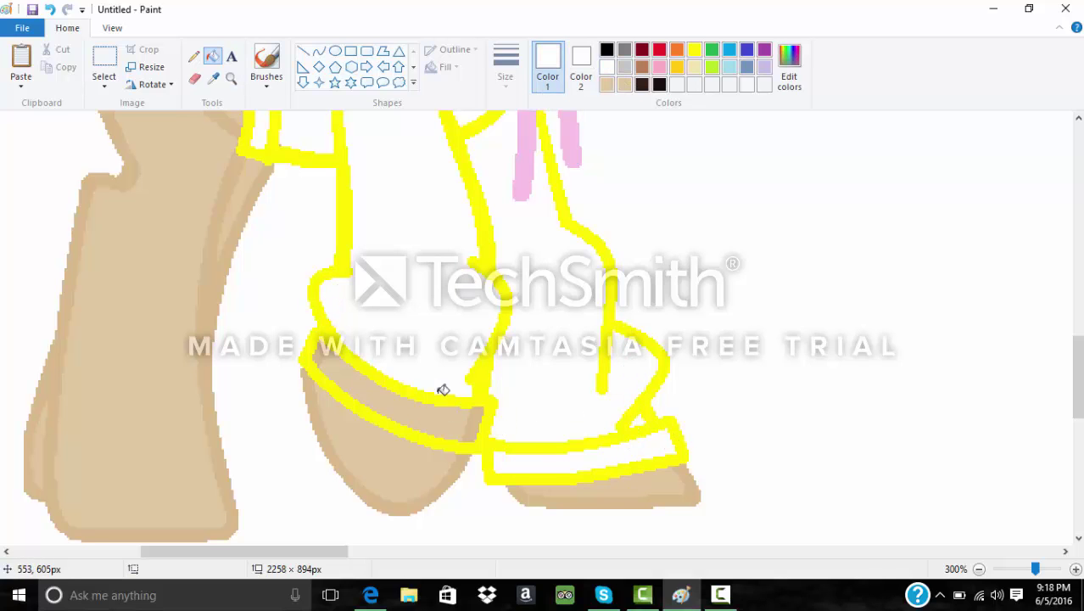
left_click(345, 374)
left_click(473, 414)
- Fill the hoodie's body, hood and both sleeves with light grey, including the small corner above the front cuff
left_click(624, 67)
left_click(443, 221)
left_click(547, 356)
left_click(641, 415)
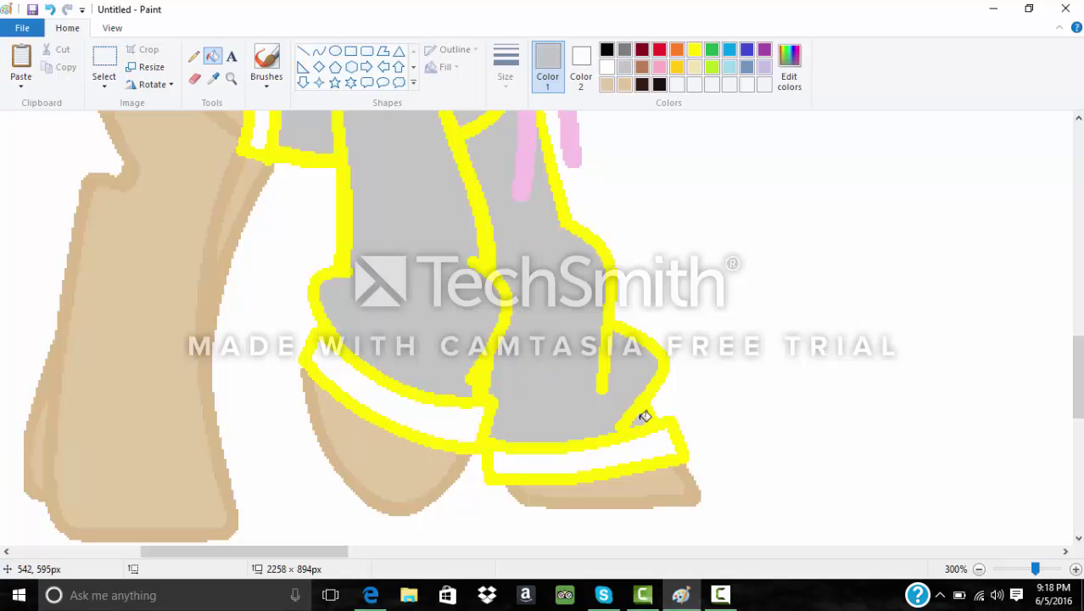
- Fill both cuffs, the hem band below and above the wing, and the patch beside the hood with light grey
left_click(606, 458)
left_click(431, 423)
left_click(261, 141)
left_click_drag(1078, 351, 1078, 281)
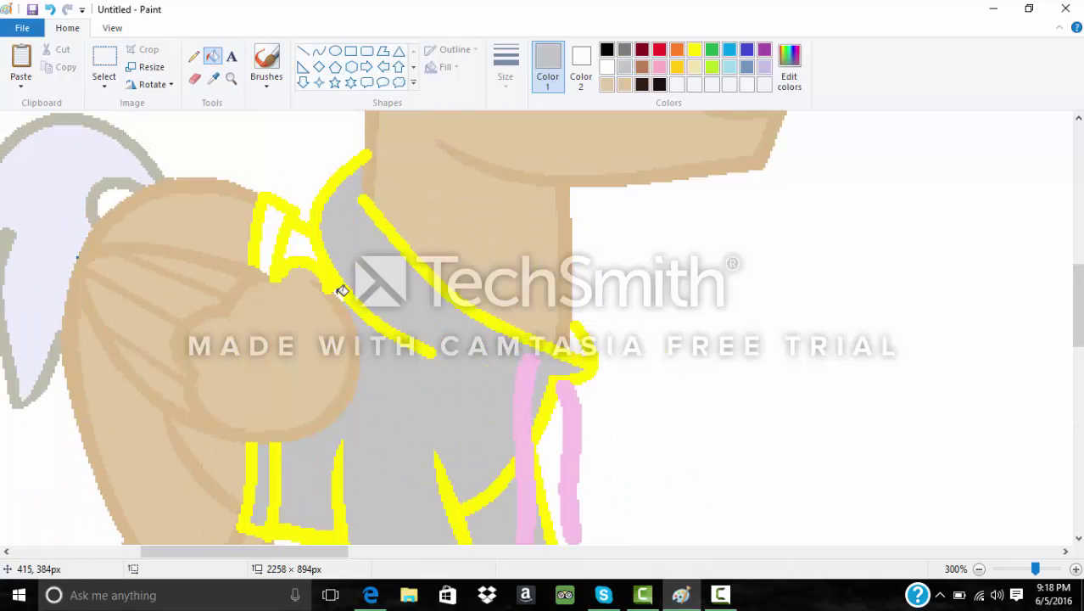
left_click(303, 245)
left_click(271, 223)
- Sample the neck outline's tan and draw a line over the hood's yellow tip that overlaps the back of the neck
left_click(213, 77)
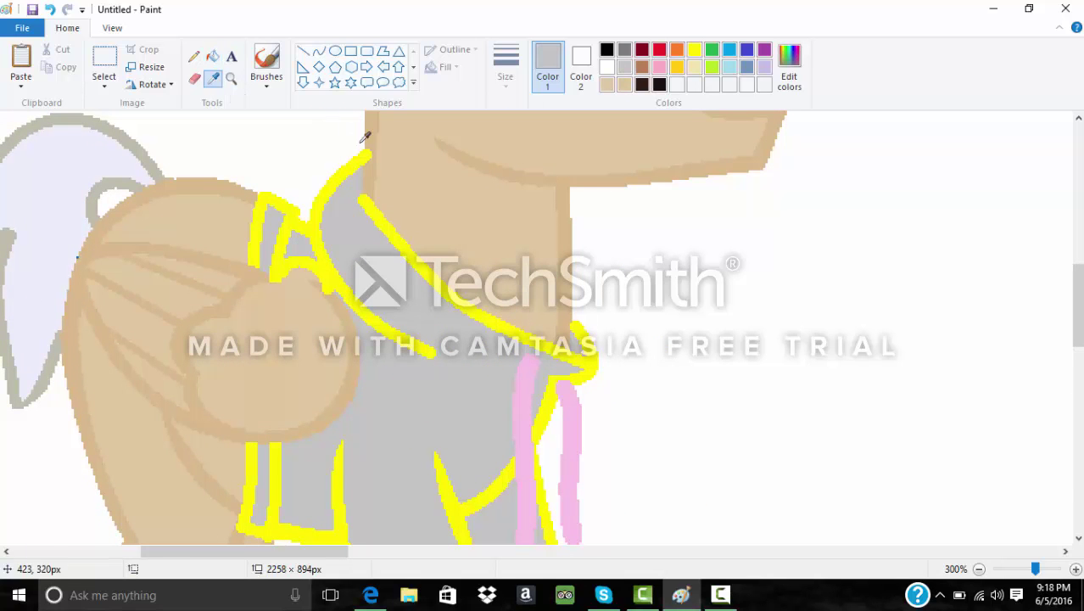
left_click(373, 138)
left_click(303, 51)
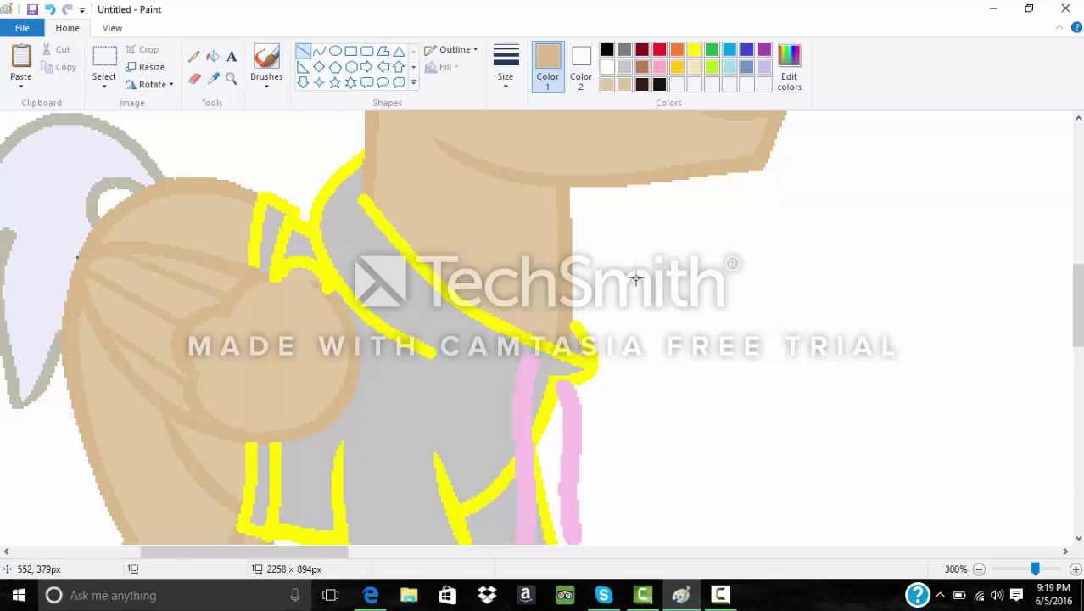
- Set the secondary colour to the hoodie's light grey, and undo the stray line beside the pony
left_click(978, 569)
left_click(979, 569)
left_click_drag(1079, 310, 1079, 212)
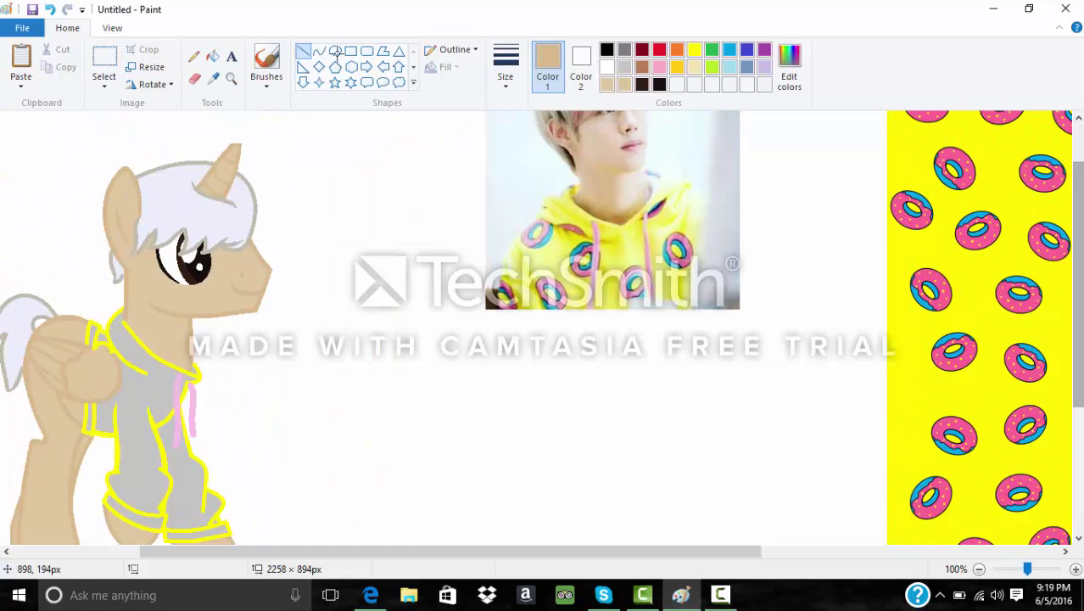
left_click(581, 66)
left_click(978, 568)
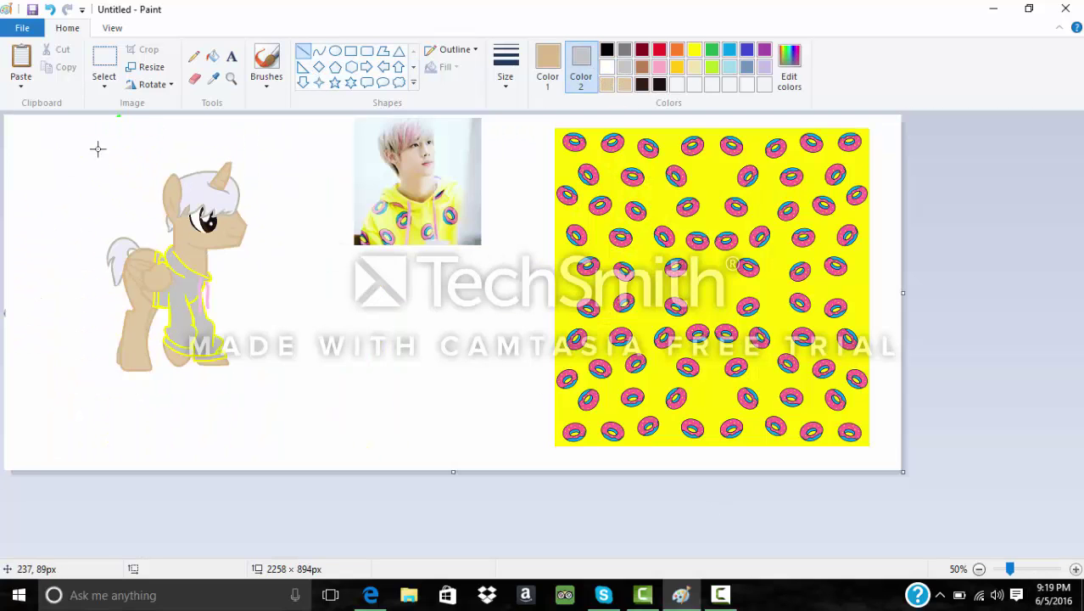
left_click_drag(97, 148, 96, 295)
key("ctrl+z")
- Try the selected pony over the donut pattern with the grey hoodie transparent, and move it back to its original place
left_click(104, 60)
left_click_drag(78, 123, 768, 417)
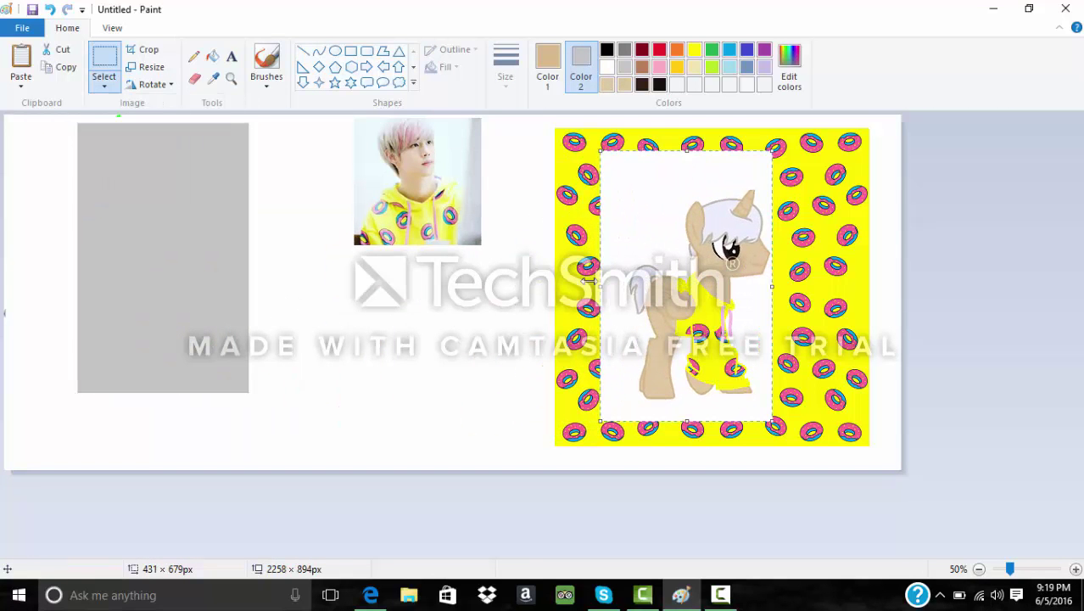
left_click_drag(664, 313, 124, 301)
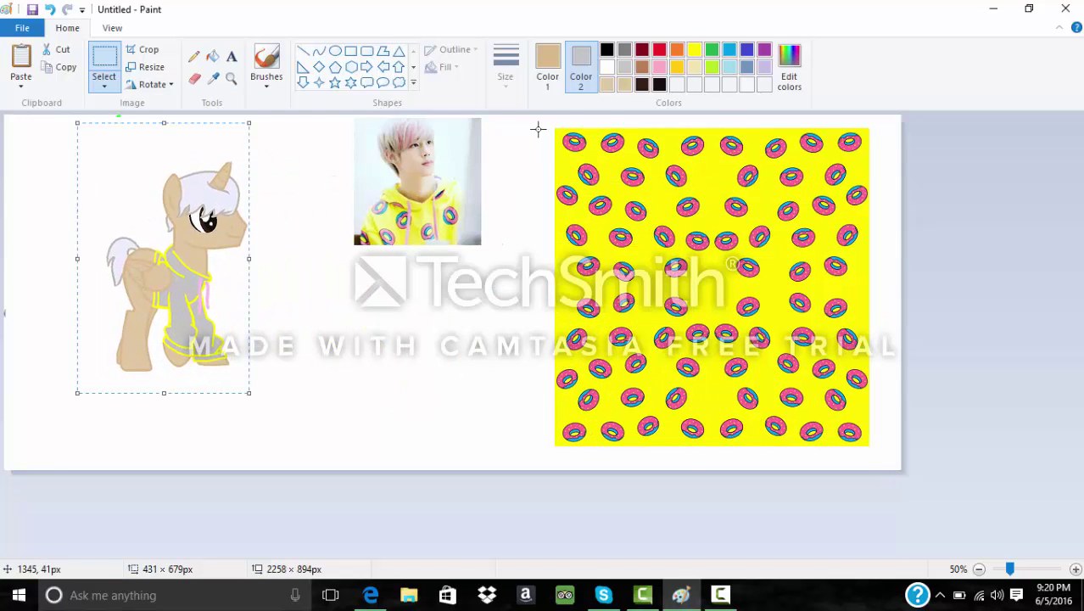
- Select the donut pattern, shrink it, and move it to the middle of the area it occupied
left_click_drag(537, 129, 631, 459)
left_click_drag(884, 454, 777, 387)
left_click_drag(661, 224, 719, 284)
- Fill the leftover grey area around the donut pattern with white, and set the secondary colour to light grey
left_click(212, 55)
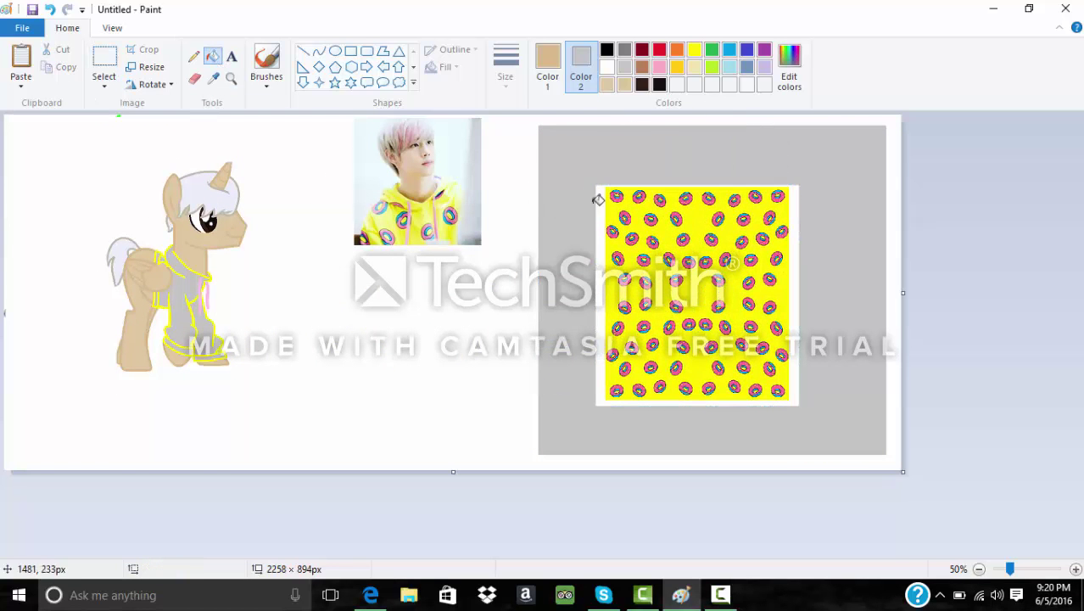
left_click(608, 67)
left_click(597, 135)
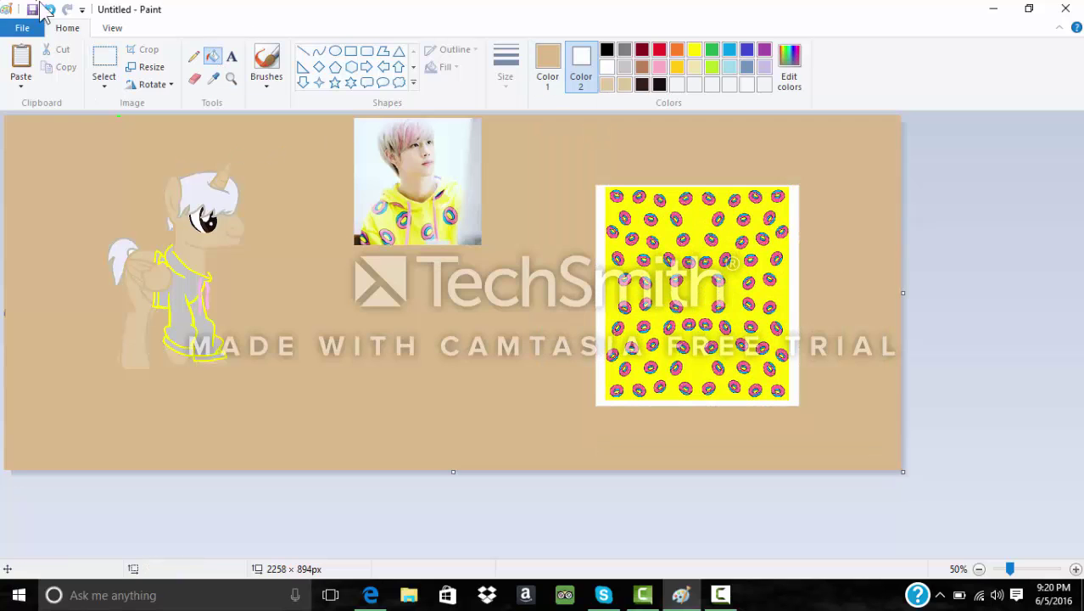
left_click(49, 10)
left_click(547, 64)
left_click(607, 67)
left_click(590, 182)
left_click(582, 74)
left_click(624, 67)
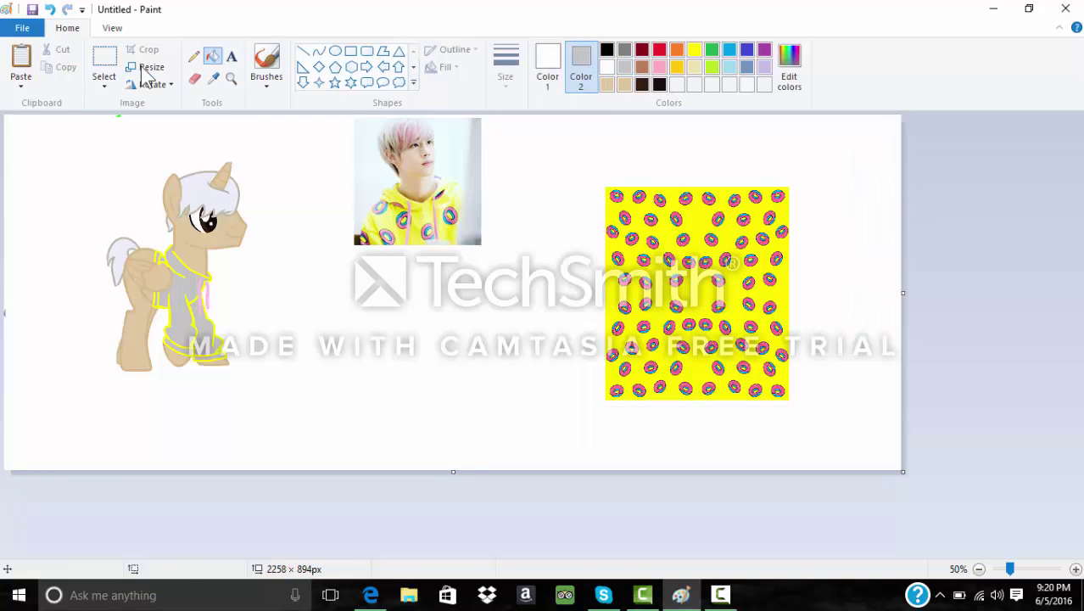
- Sample the bright yellow of the hoodie's outline as the primary colour
left_click(103, 59)
left_click_drag(78, 120, 268, 399)
left_click(213, 77)
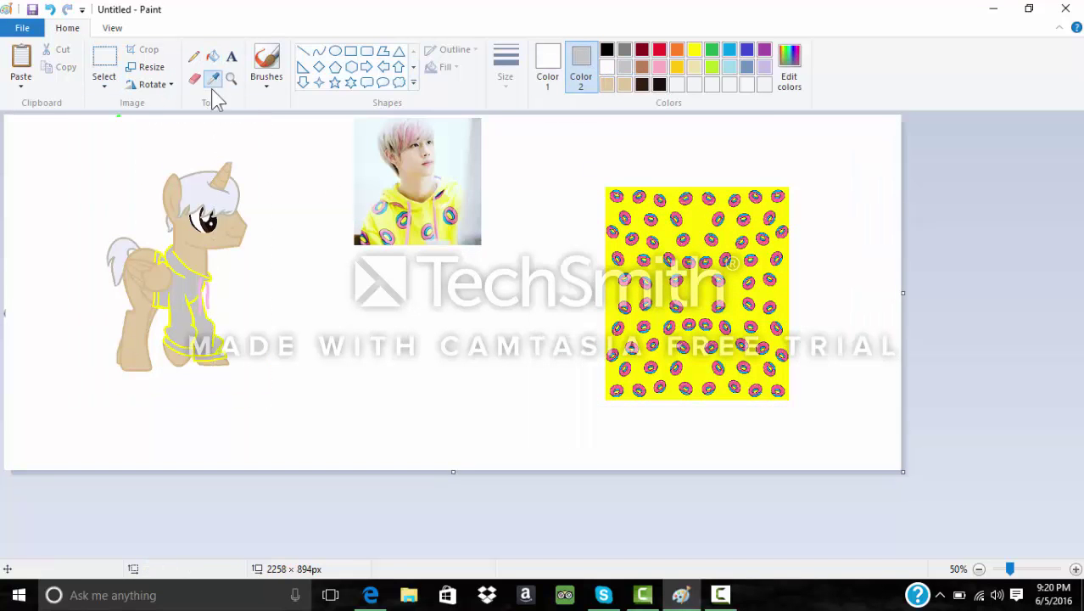
left_click(176, 263)
left_click(788, 68)
left_click(386, 406)
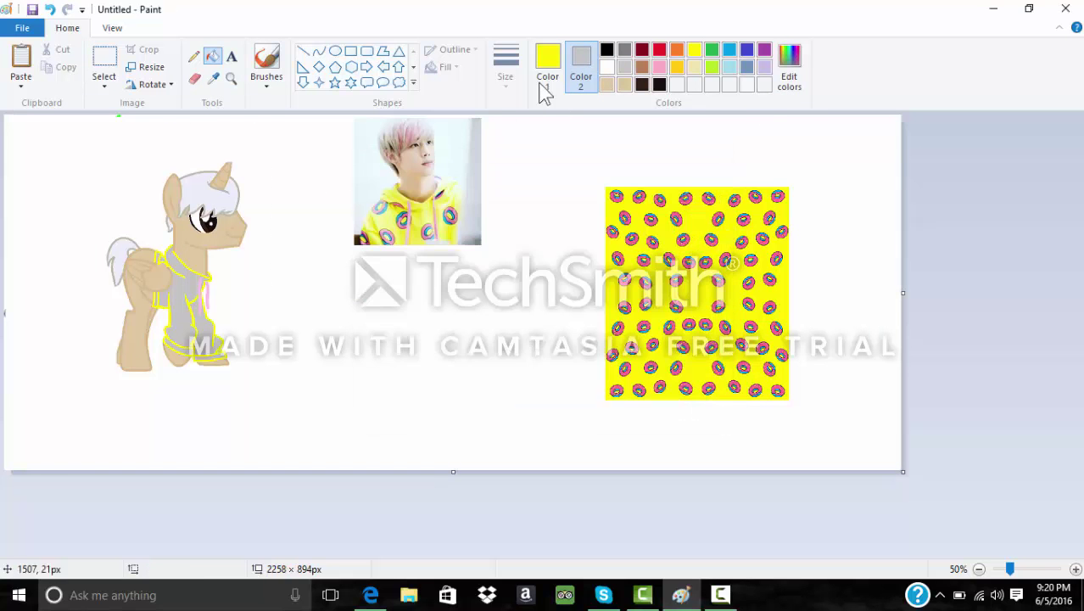
- Mix a darker shade of the sampled yellow and fill the hoodie's outline with it
left_click(546, 85)
left_click(788, 72)
left_click_drag(711, 261, 712, 273)
left_click(389, 405)
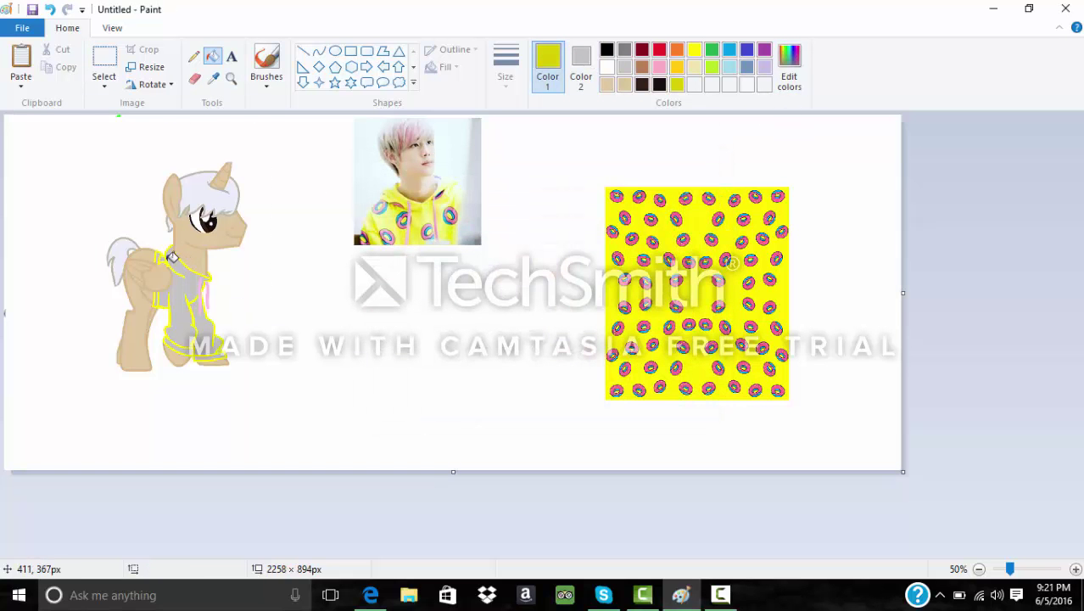
left_click(209, 271)
- Select the pony and place it over the donut pattern's far side so the pattern shows through the grey hoodie
left_click(104, 60)
left_click_drag(83, 134, 281, 387)
left_click_drag(181, 332, 790, 375)
left_click(626, 188)
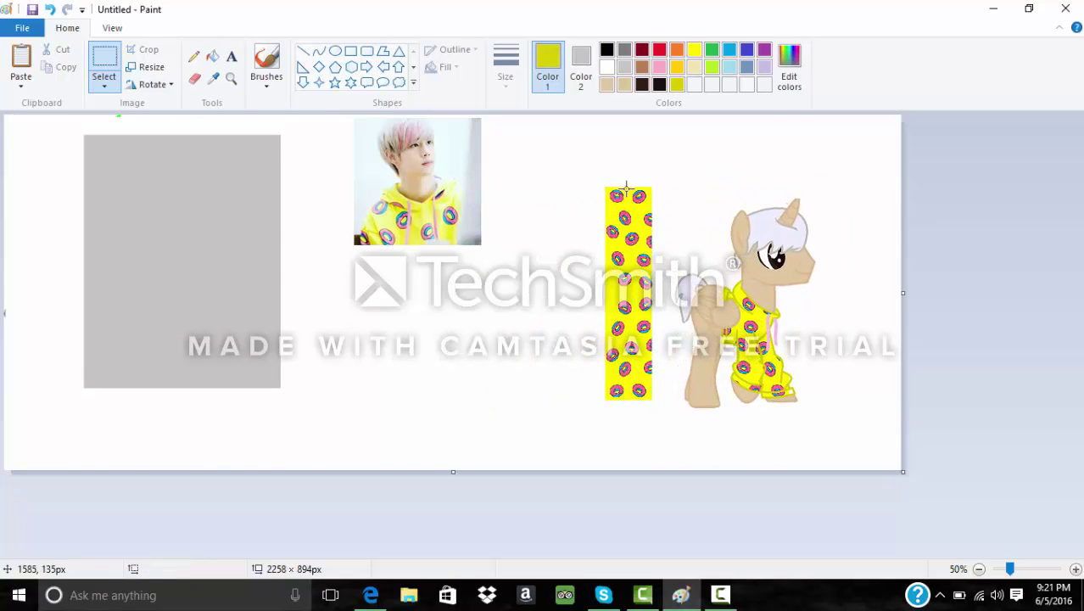
- Cut the leftover strip of donut pattern, and fill both grey rectangles with white
left_click_drag(593, 169, 666, 412)
left_click(56, 50)
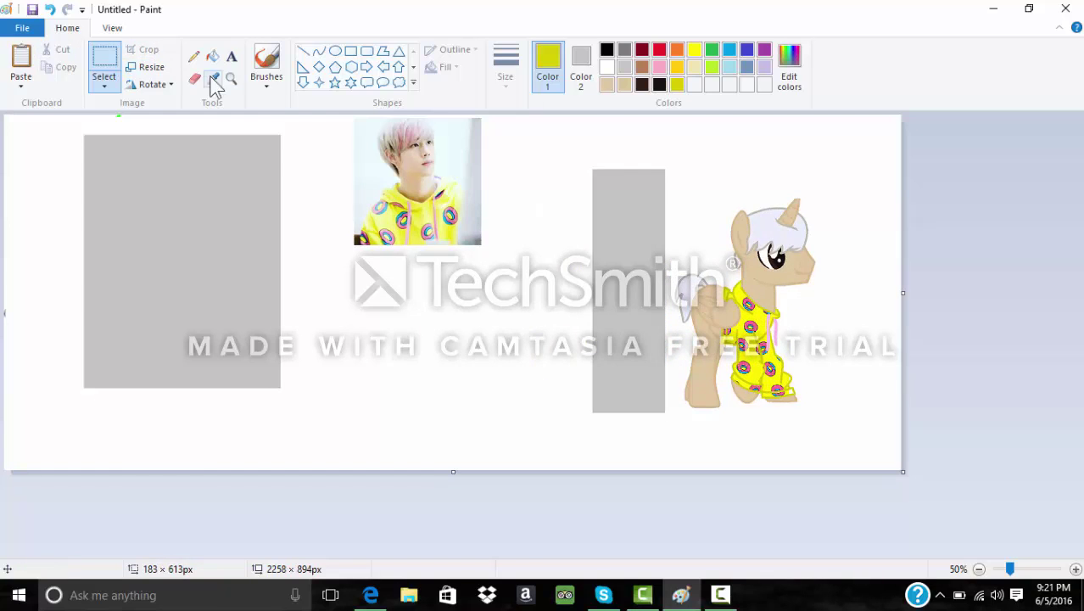
left_click(212, 56)
left_click(581, 64)
left_click(606, 67)
right_click(256, 190)
right_click(614, 237)
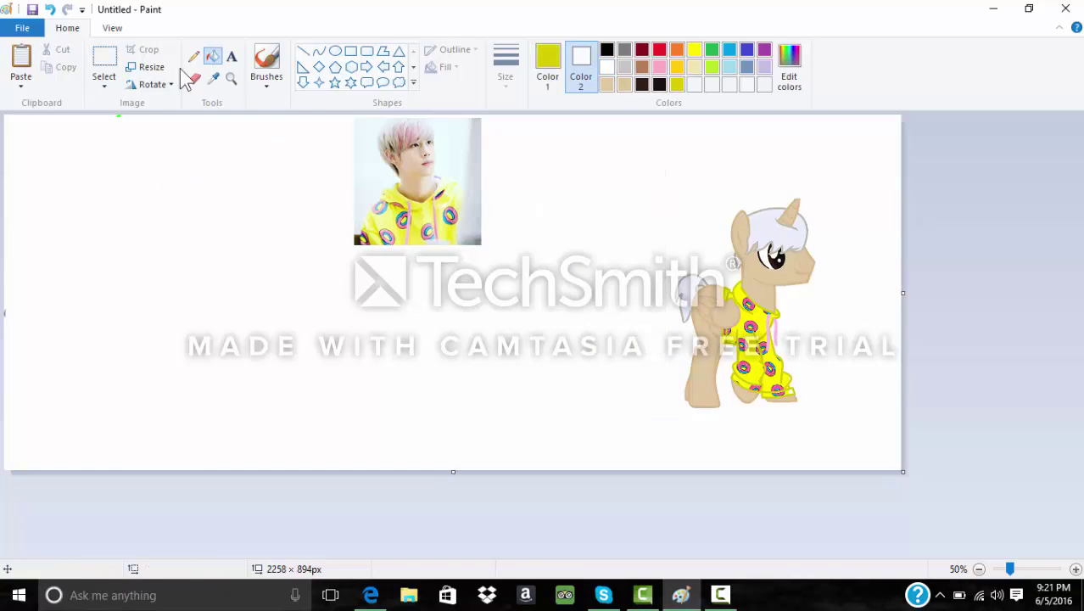
- Move the finished pony closer to the middle of the canvas, and cut the reference photo
left_click(104, 64)
left_click_drag(769, 423, 818, 429)
left_click_drag(727, 344, 548, 331)
left_click_drag(343, 116, 472, 263)
left_click(66, 53)
- Try to move the selected pony to the centre of the canvas, and undo the changes
left_click_drag(460, 163, 466, 363)
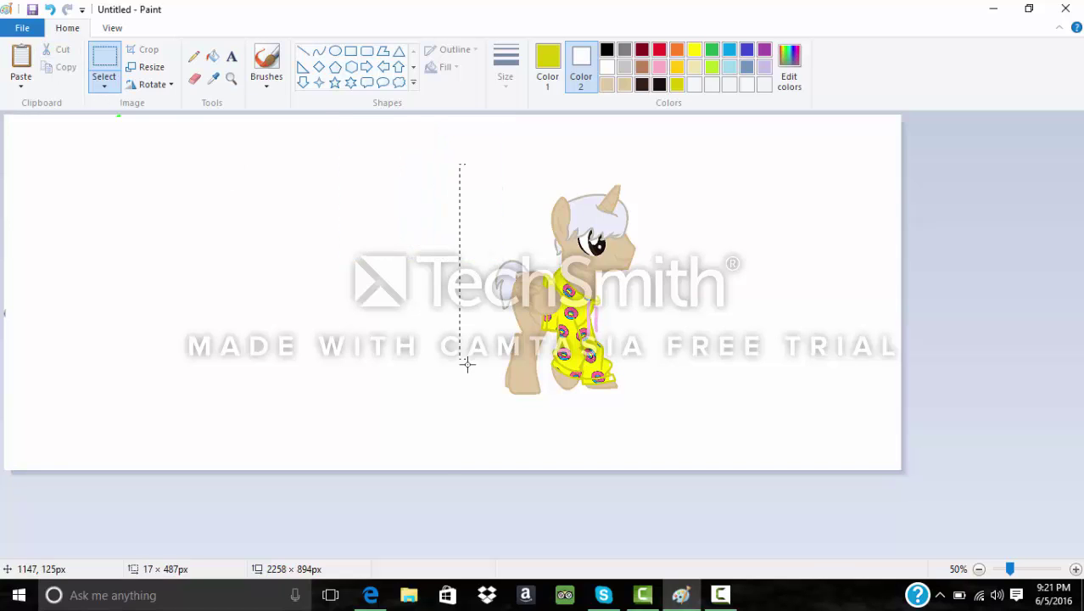
scroll(568, 337, "down", 2)
mouse_move(567, 337)
left_mouse_down()
mouse_move(33, 120)
mouse_move(115, 165)
left_mouse_up()
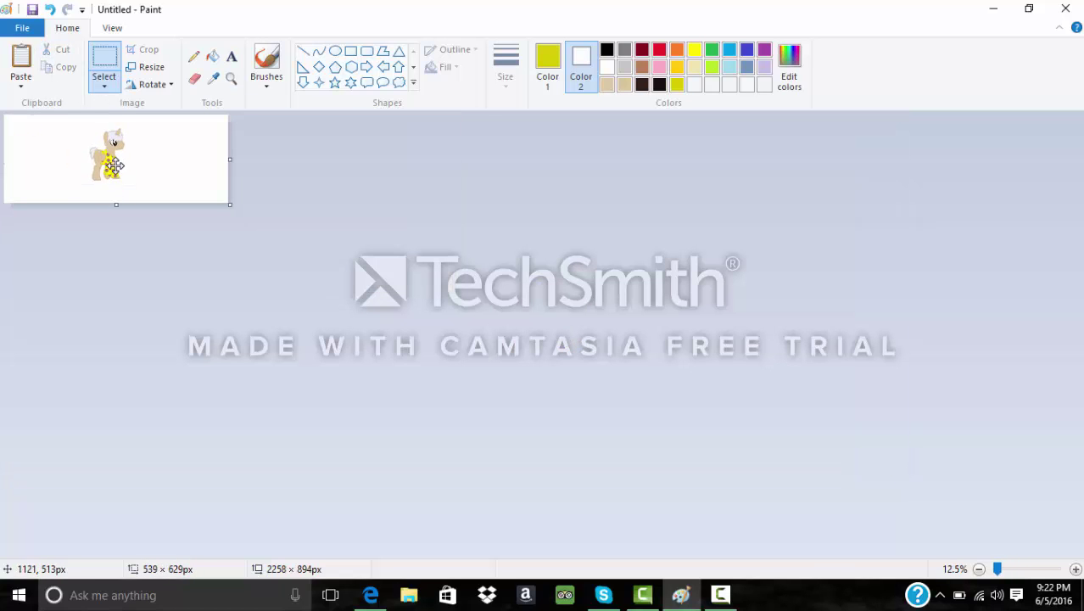
key("Delete")
left_click(50, 9)
left_click(50, 10)
left_click(67, 9)
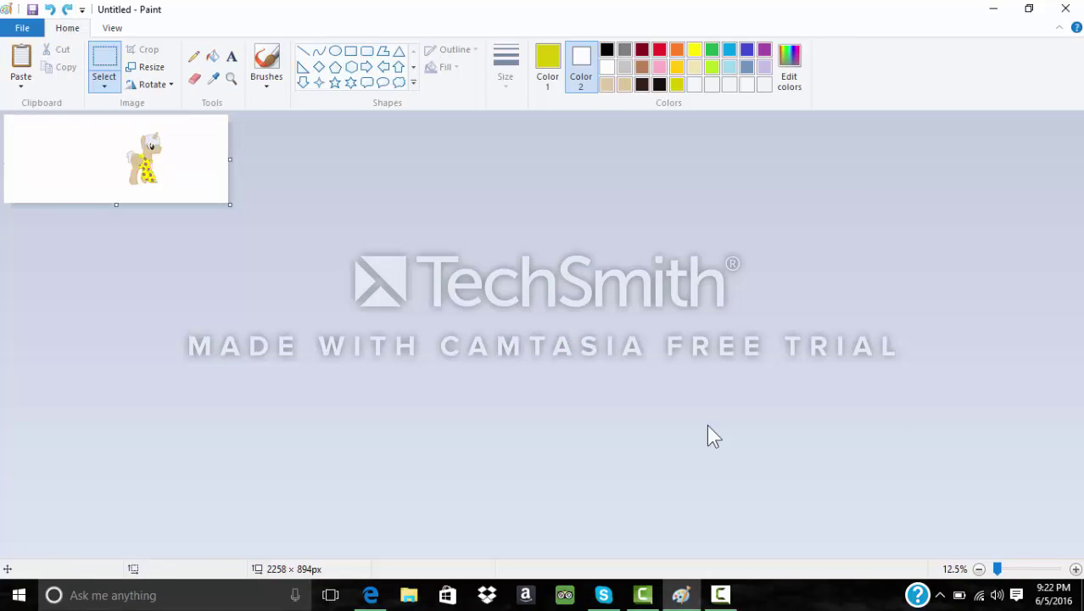
scroll(712, 437, "up", 2)
left_click_drag(412, 150, 687, 411)
scroll(226, 204, "down", 1)
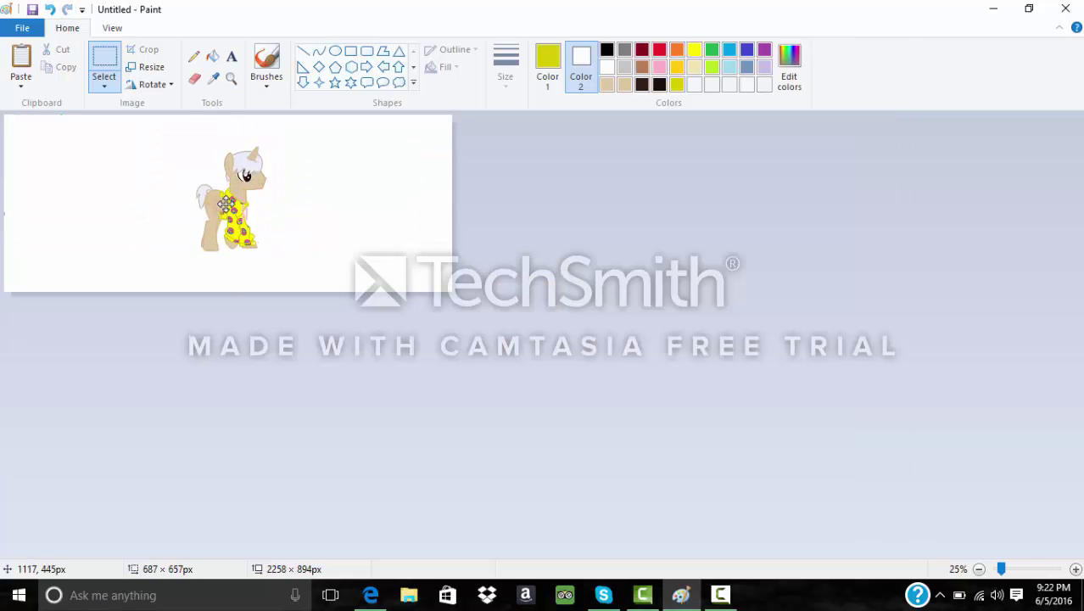
key("Delete")
left_click(50, 9)
left_click(1076, 568)
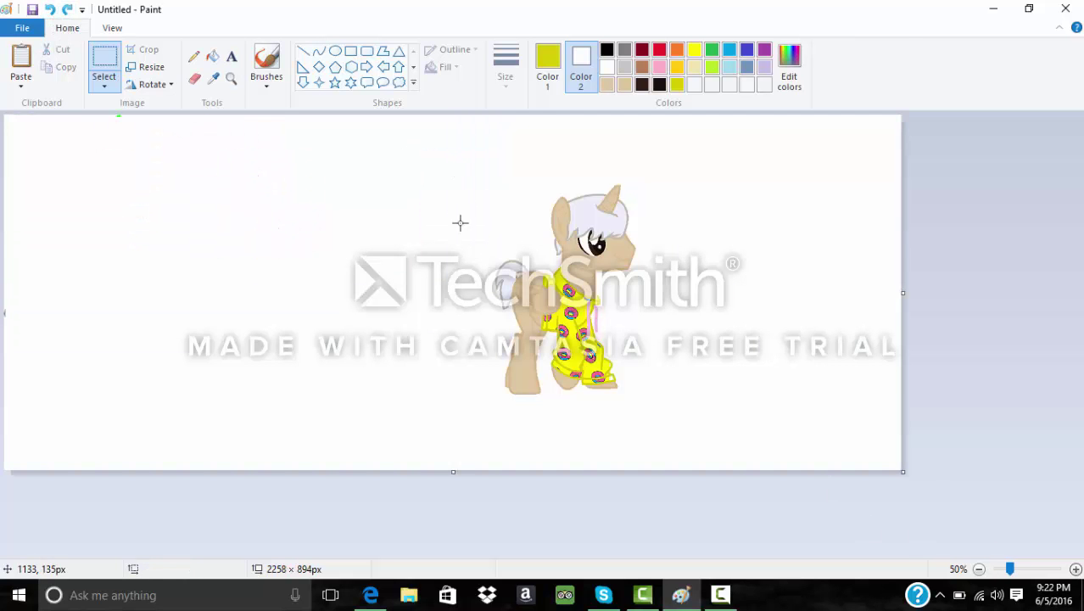
- Move the pony to the centre of the canvas, and fill the tip of the front cuff with bright yellow
left_click_drag(452, 165, 703, 445)
left_click_drag(545, 326, 399, 307)
left_click(212, 57)
scroll(478, 339, "up", 3, "ctrl")
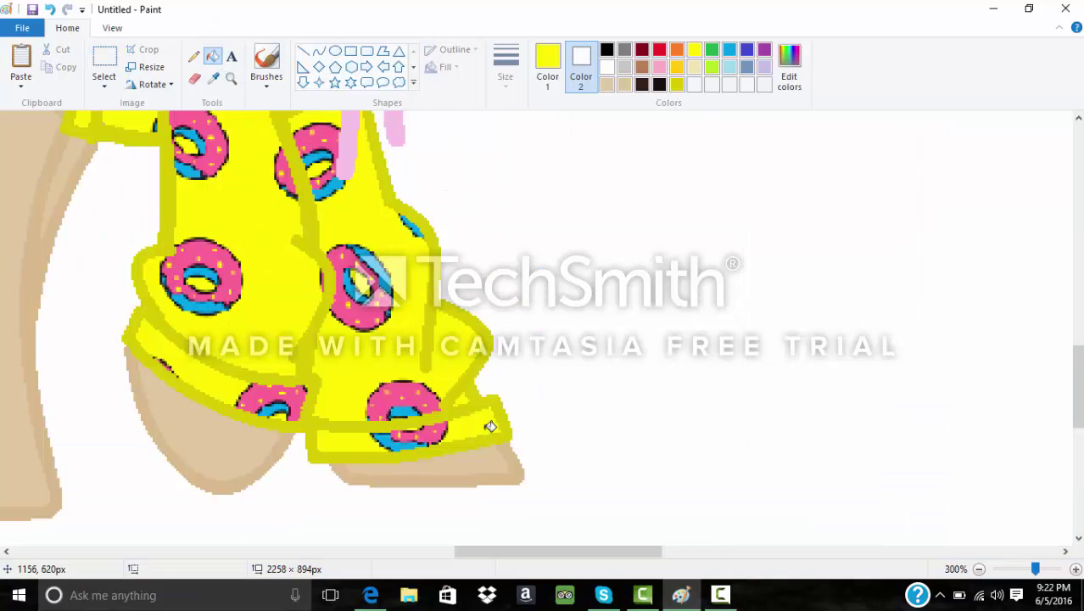
left_click(68, 10)
left_click(979, 568)
left_click(979, 568)
left_click_drag(564, 552, 418, 550)
scroll(418, 541, "up", 3)
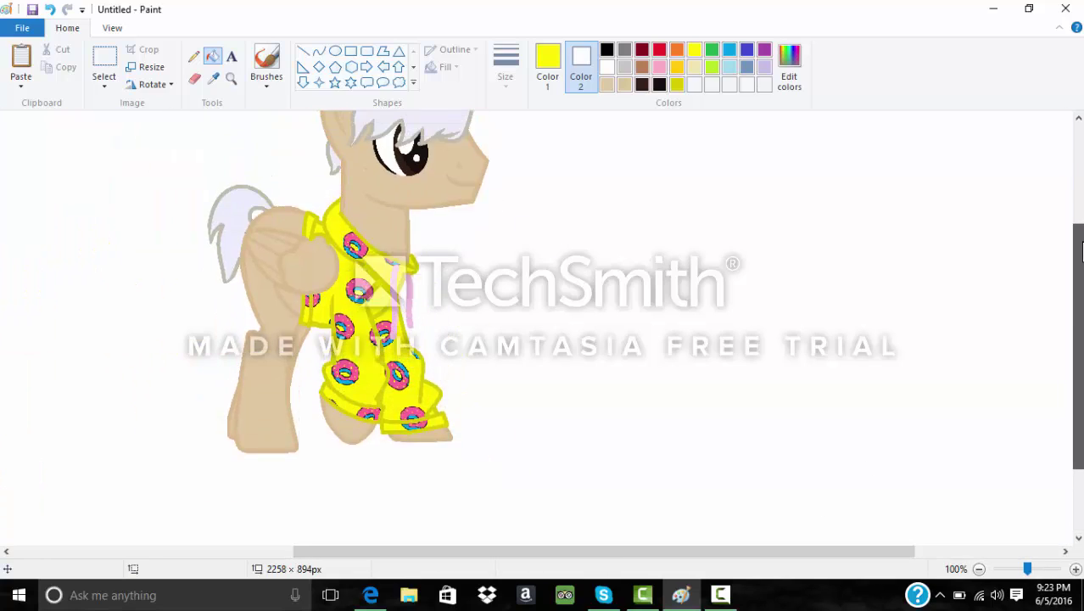